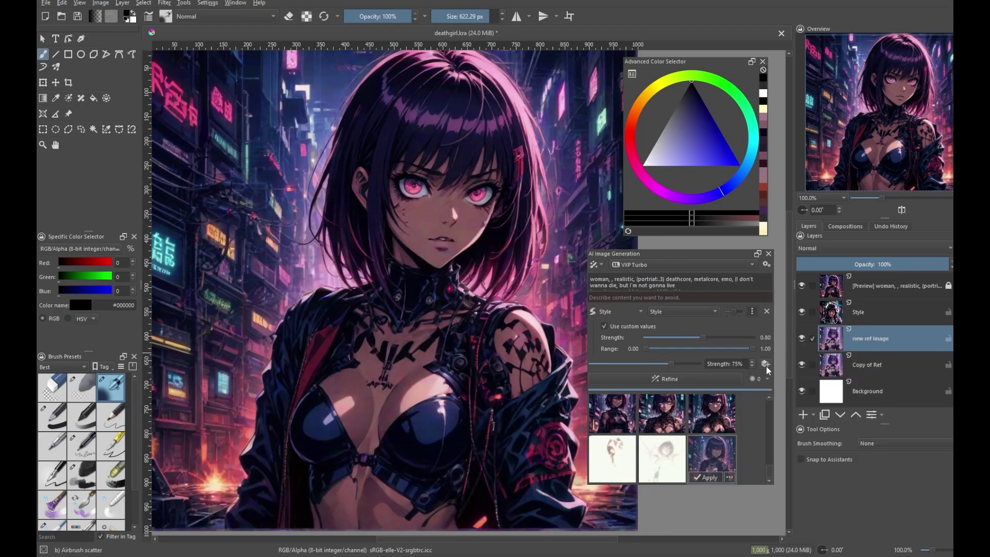
Toggle a Composition control and regenerate, then set Composition strength 1.50 and overall strength 70%.
{"action": "left_click", "coordinate": [766, 364]}
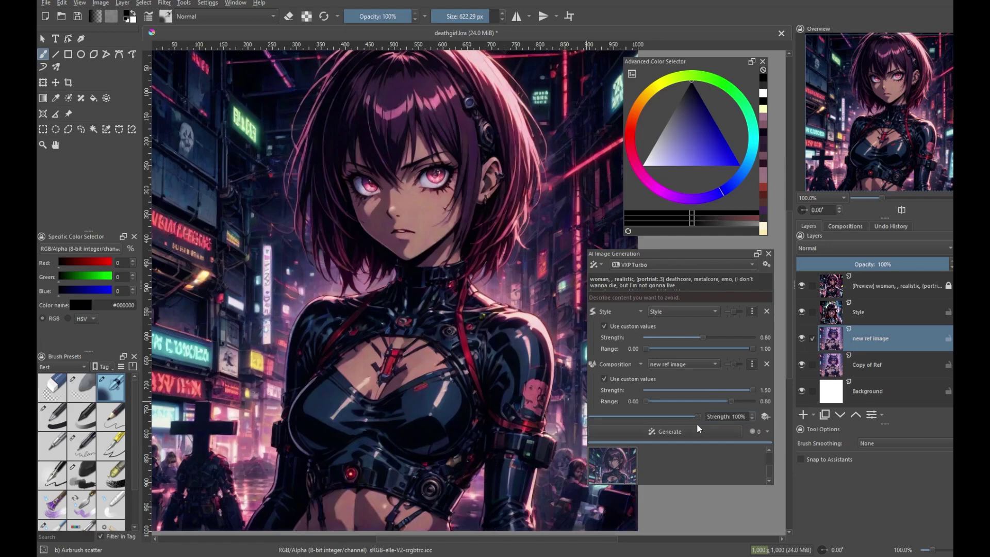
{"action": "left_click", "coordinate": [766, 364]}
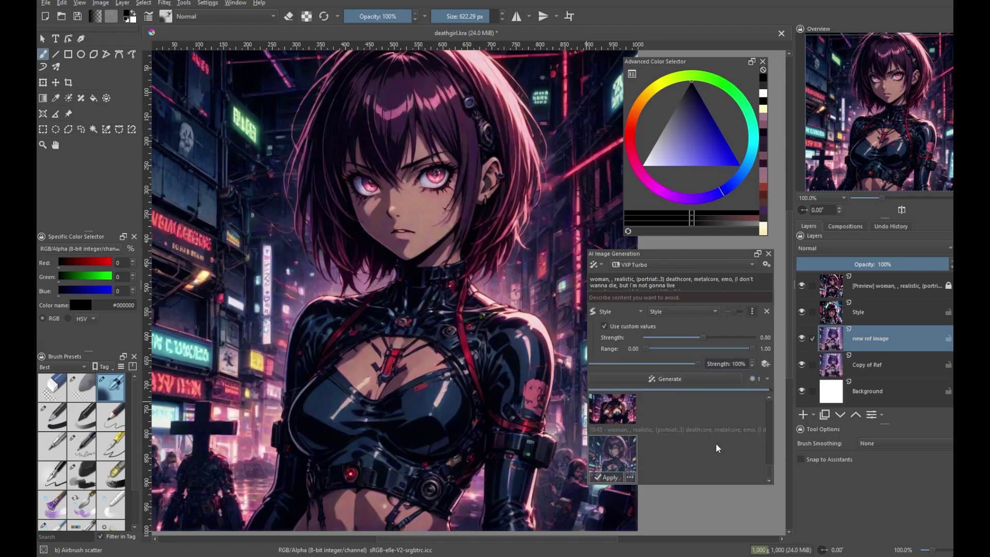
{"action": "mouse_move", "coordinate": [679, 478]}
{"action": "left_click", "coordinate": [670, 379]}
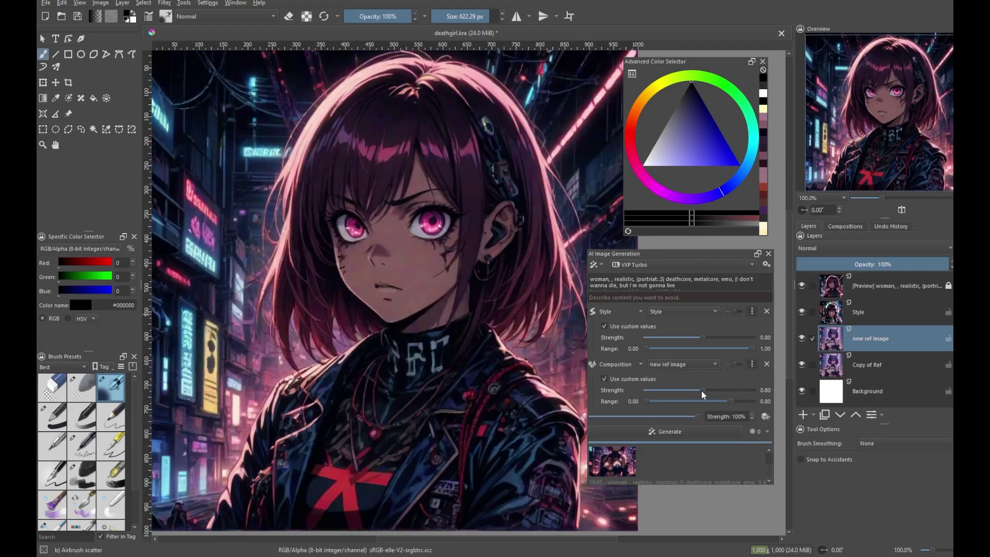
{"action": "left_click_drag", "start_coordinate": [702, 390], "coordinate": [753, 390]}
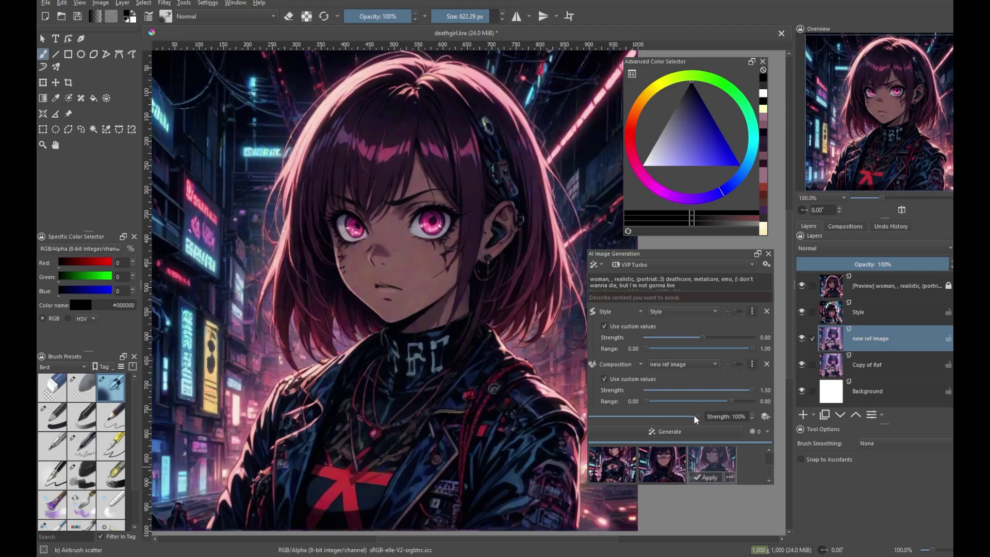
{"action": "left_click_drag", "start_coordinate": [694, 416], "coordinate": [662, 417]}
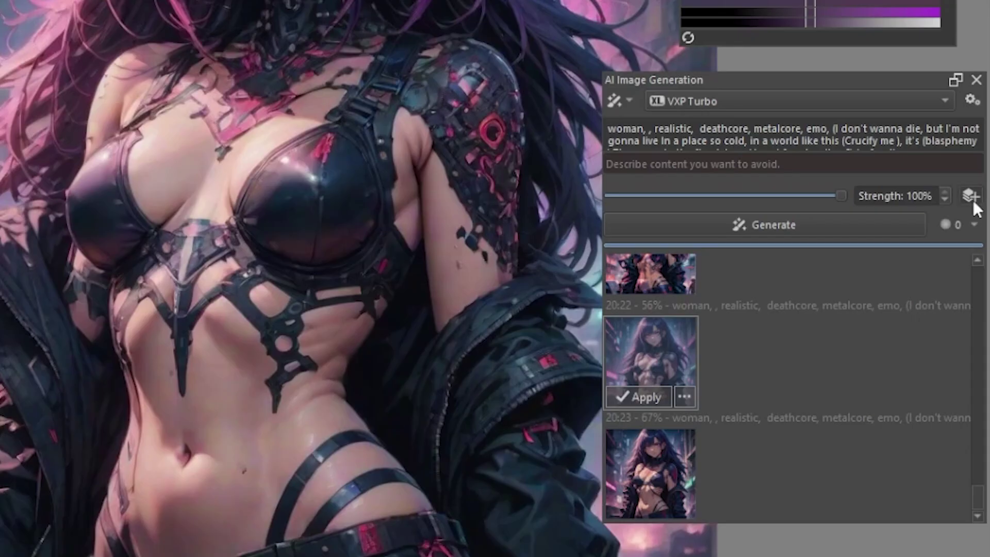
In newdemo, add a control and keep its type as Composition sourced from the Ref Layer.
{"action": "left_click", "coordinate": [973, 198]}
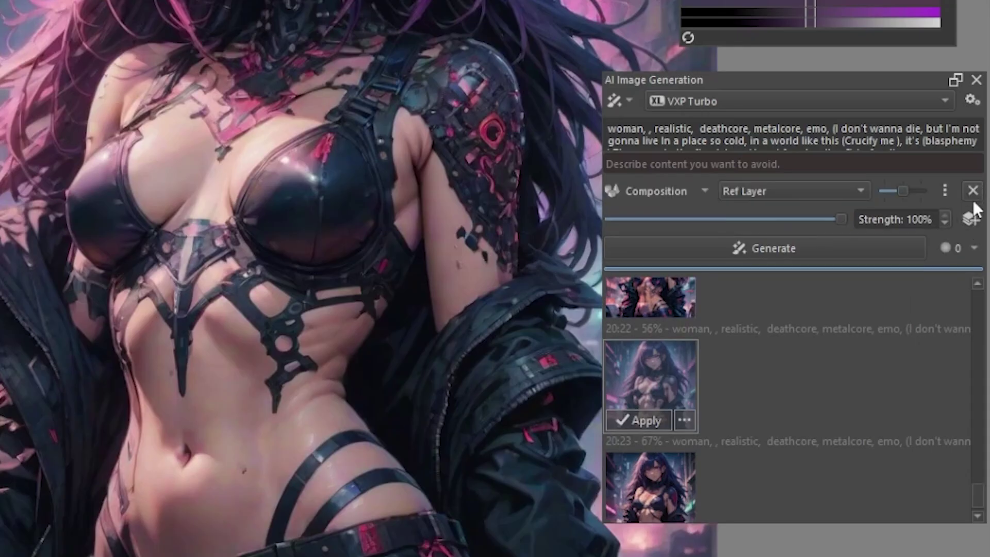
{"action": "left_click", "coordinate": [691, 191]}
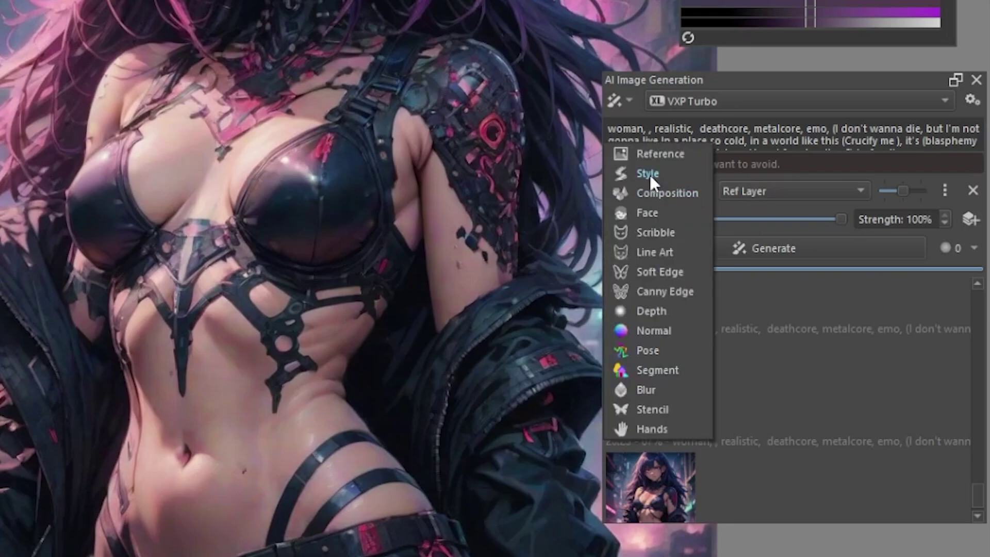
{"action": "left_click", "coordinate": [719, 206]}
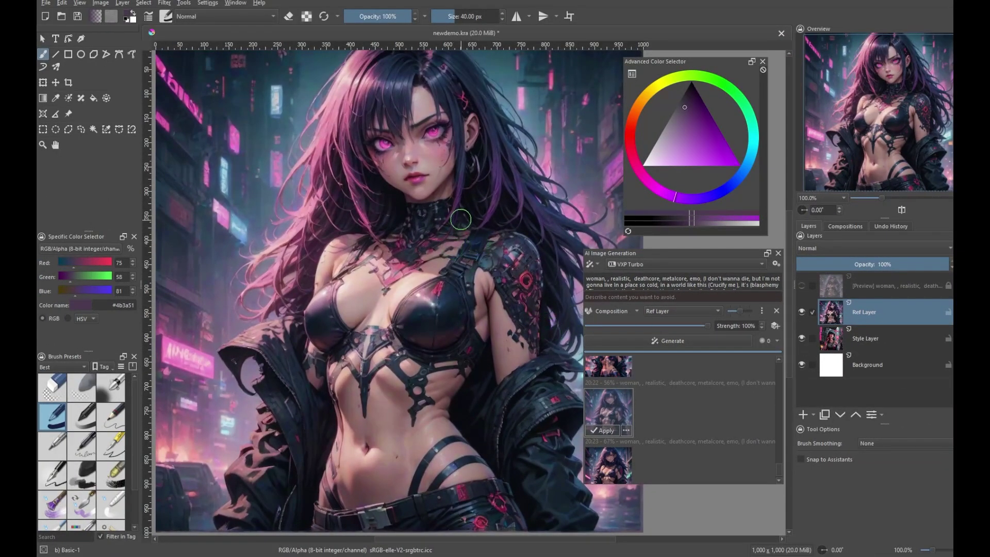
{"action": "left_click", "coordinate": [802, 312]}
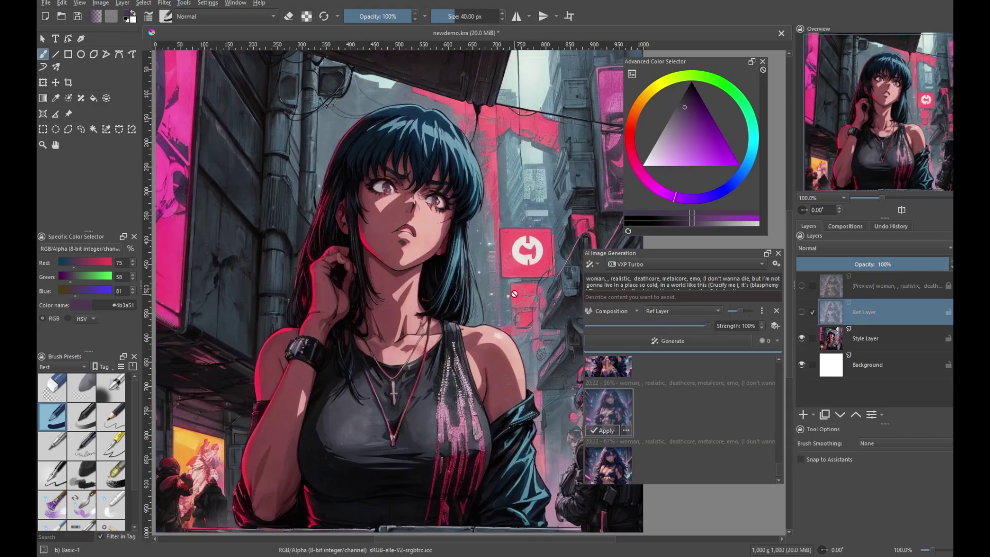
{"action": "left_click", "coordinate": [802, 312]}
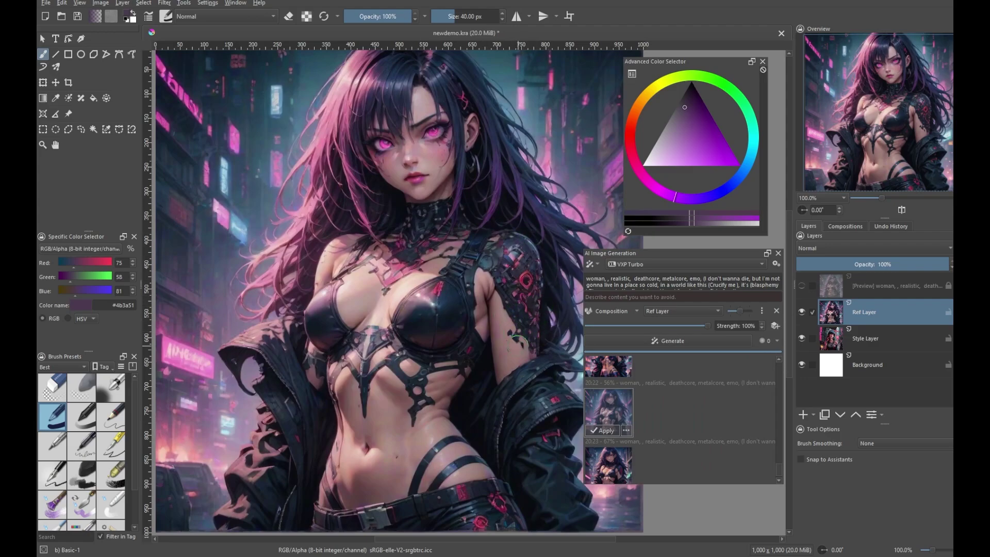
{"action": "left_click", "coordinate": [803, 312]}
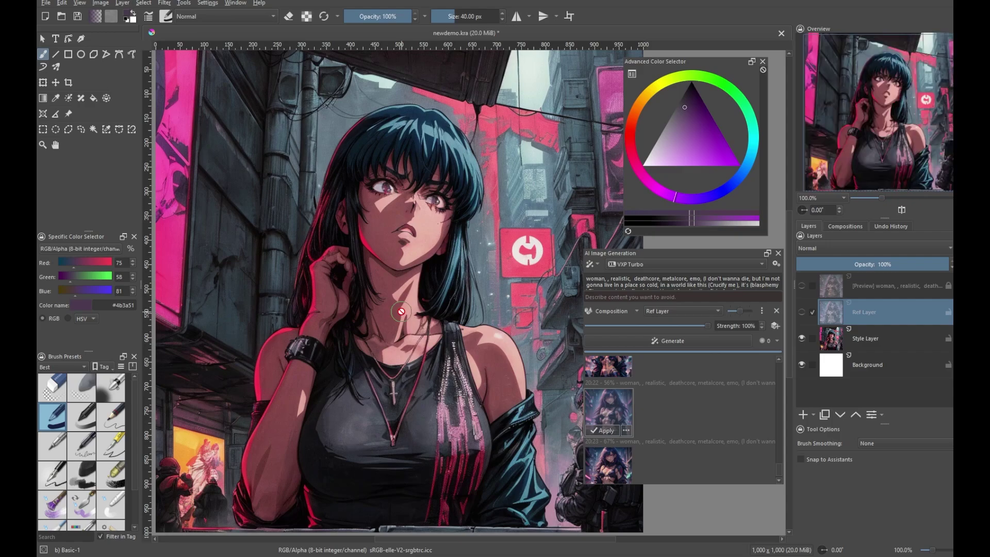
{"action": "left_click", "coordinate": [802, 312]}
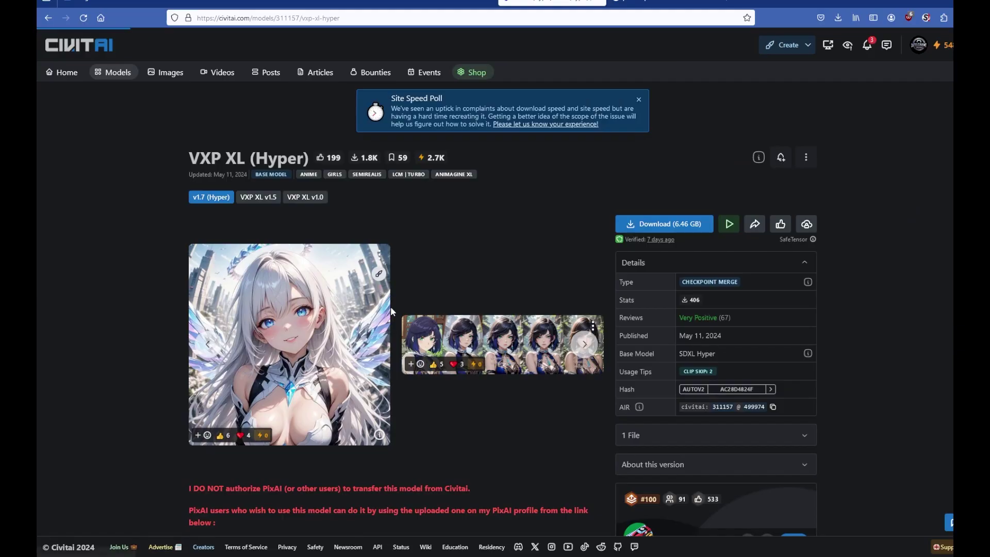
Expand the VXP model's description with Show More and scroll through all of it.
{"action": "scroll", "coordinate": [391, 307], "scroll_direction": "down", "scroll_amount": 5}
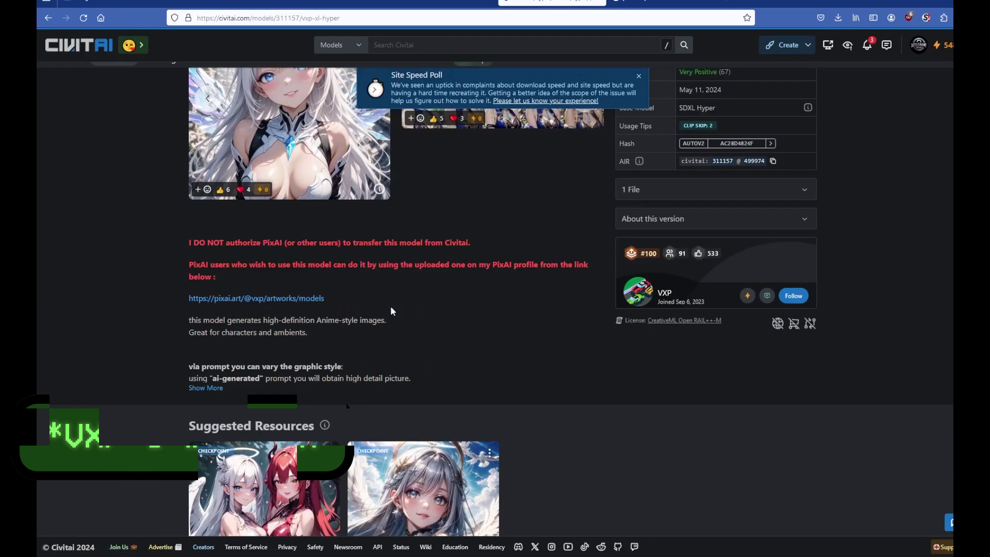
{"action": "left_click", "coordinate": [206, 388]}
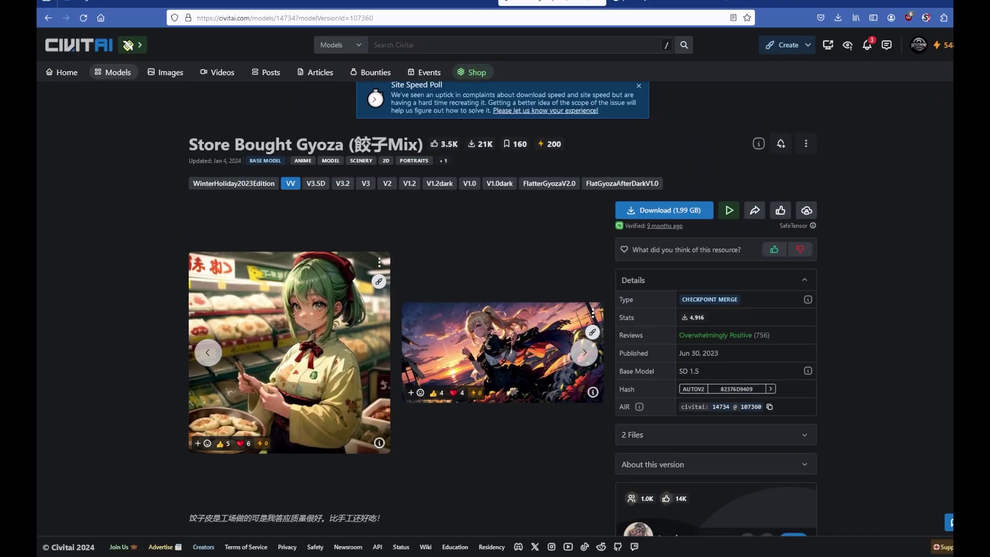
{"action": "scroll", "coordinate": [503, 309], "scroll_direction": "down", "scroll_amount": 5}
{"action": "scroll", "coordinate": [503, 309], "scroll_direction": "down", "scroll_amount": 20}
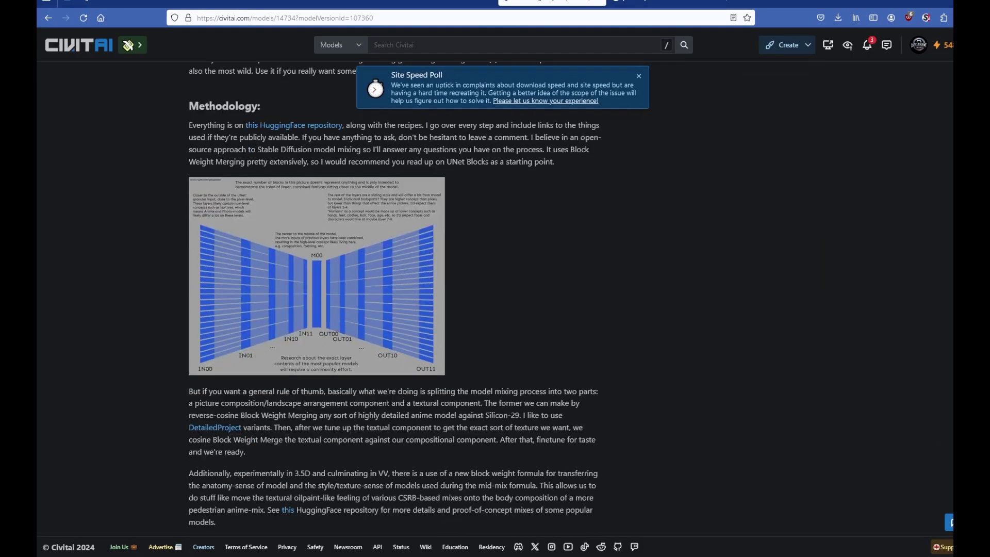
{"action": "scroll", "coordinate": [503, 309], "scroll_direction": "down", "scroll_amount": 10}
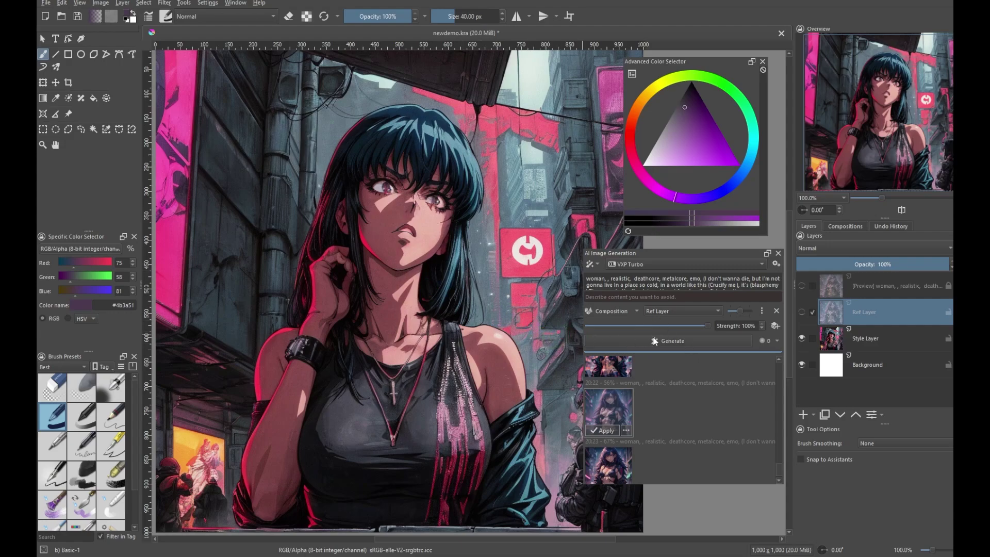
Make the Ref Layer visible and change the control to Style using the Style Layer.
{"action": "left_click", "coordinate": [802, 312]}
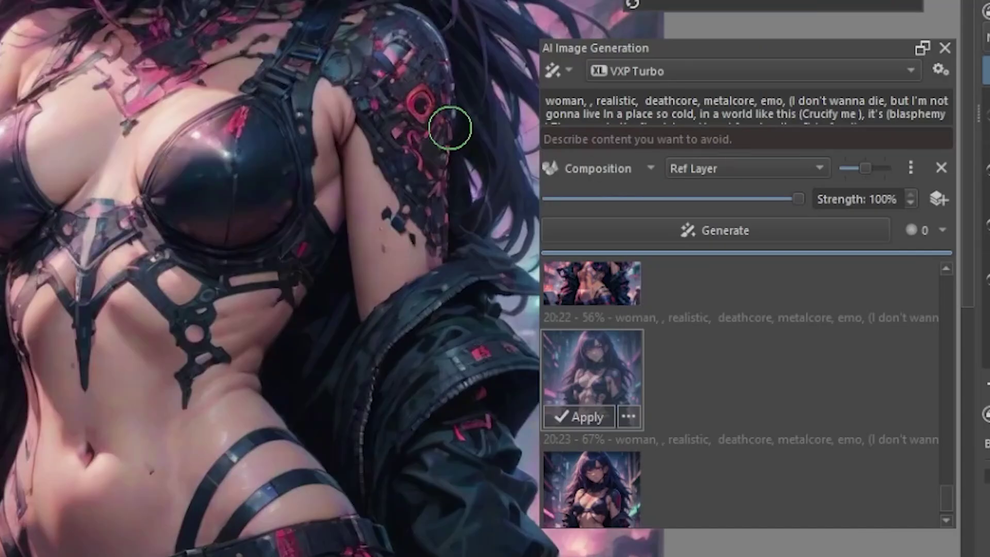
{"action": "left_click", "coordinate": [633, 312]}
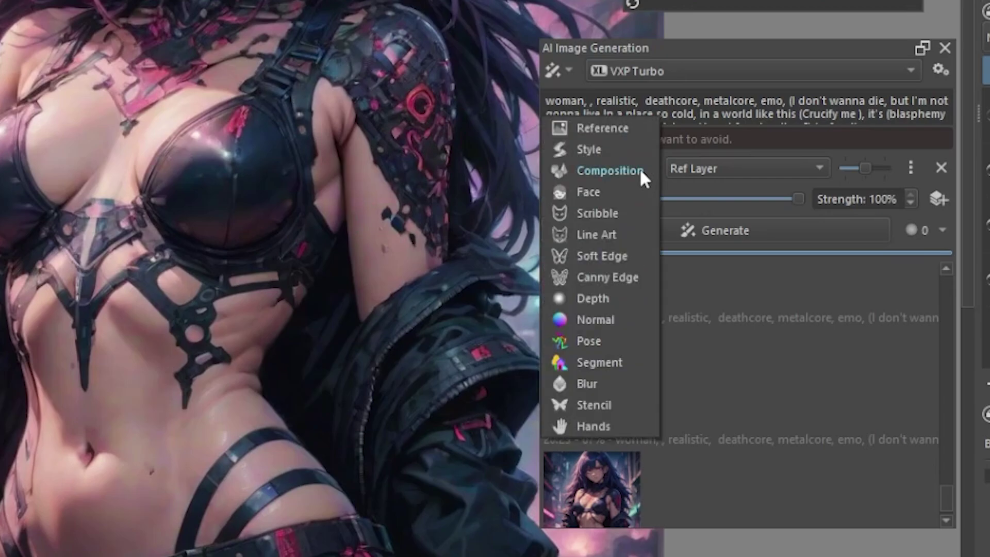
{"action": "left_click", "coordinate": [563, 150]}
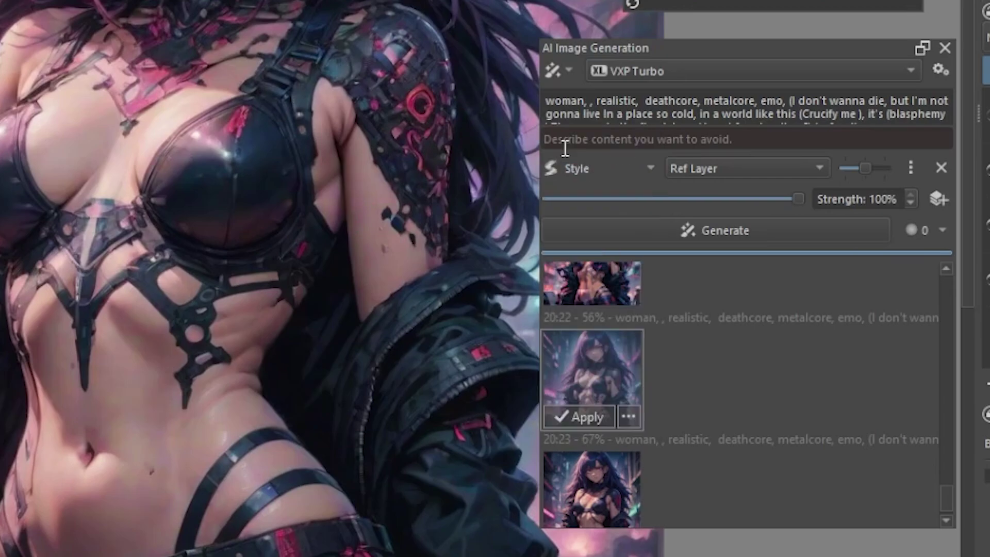
{"action": "left_click", "coordinate": [813, 174]}
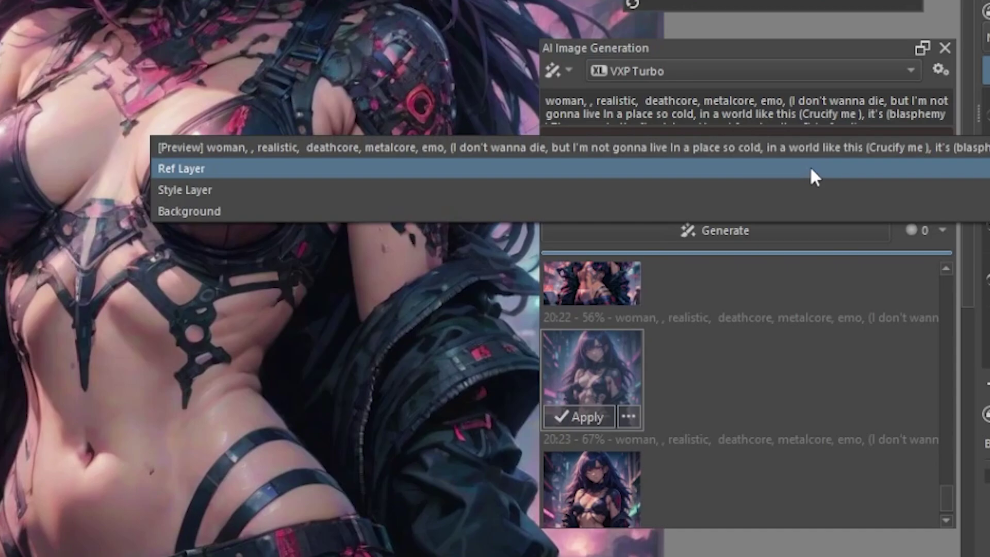
{"action": "left_click", "coordinate": [189, 190]}
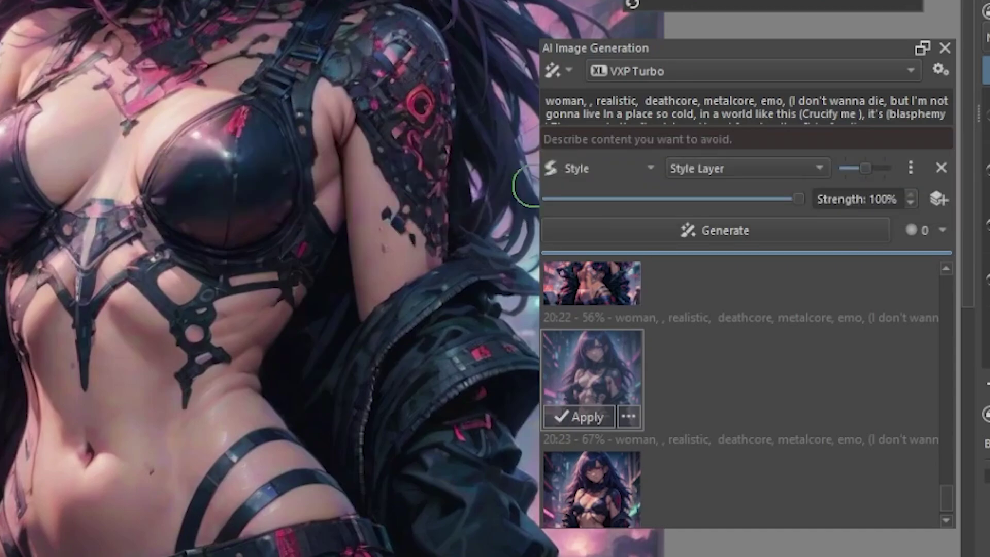
Enable custom values on the Style control and raise its strength to 1.44.
{"action": "left_click", "coordinate": [911, 168]}
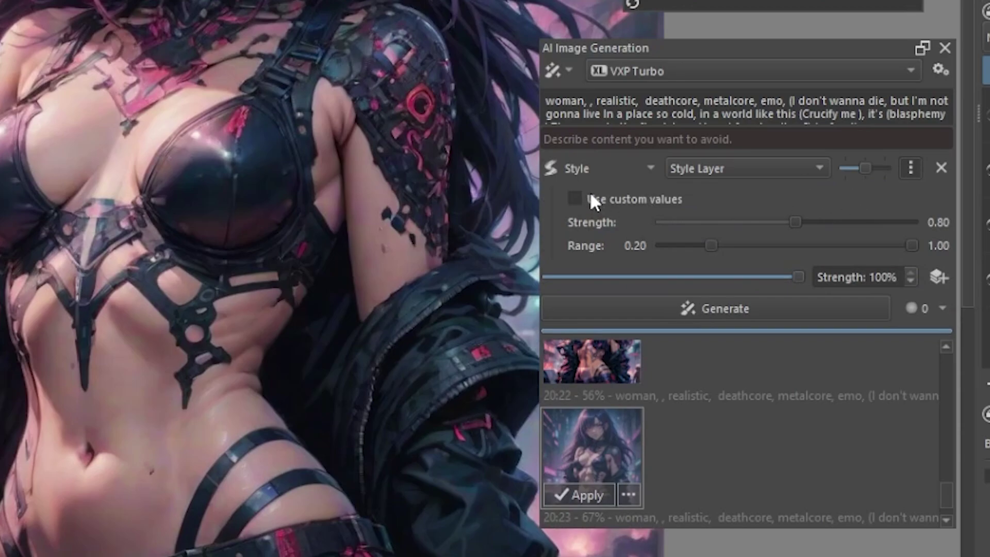
{"action": "left_click", "coordinate": [575, 198]}
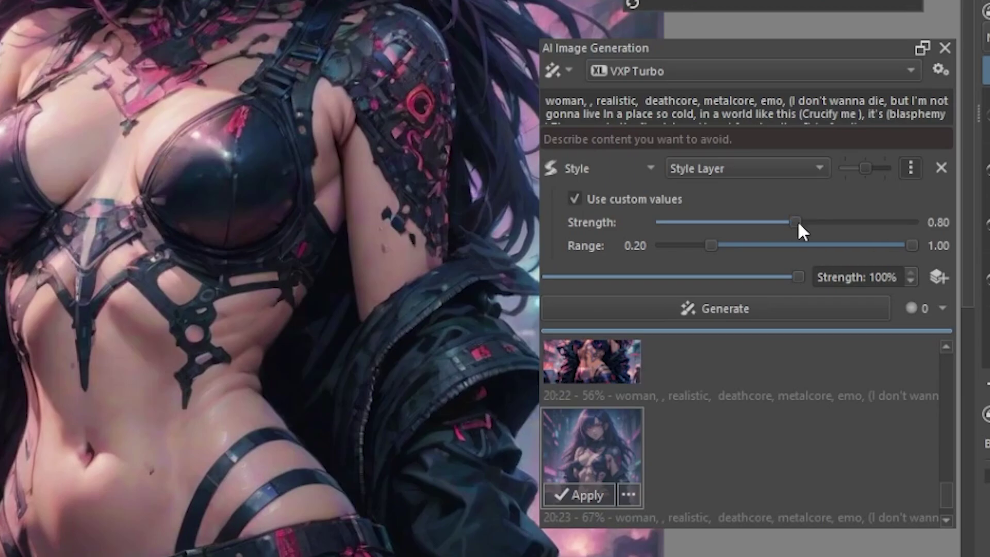
{"action": "left_click_drag", "start_coordinate": [799, 224], "coordinate": [908, 235]}
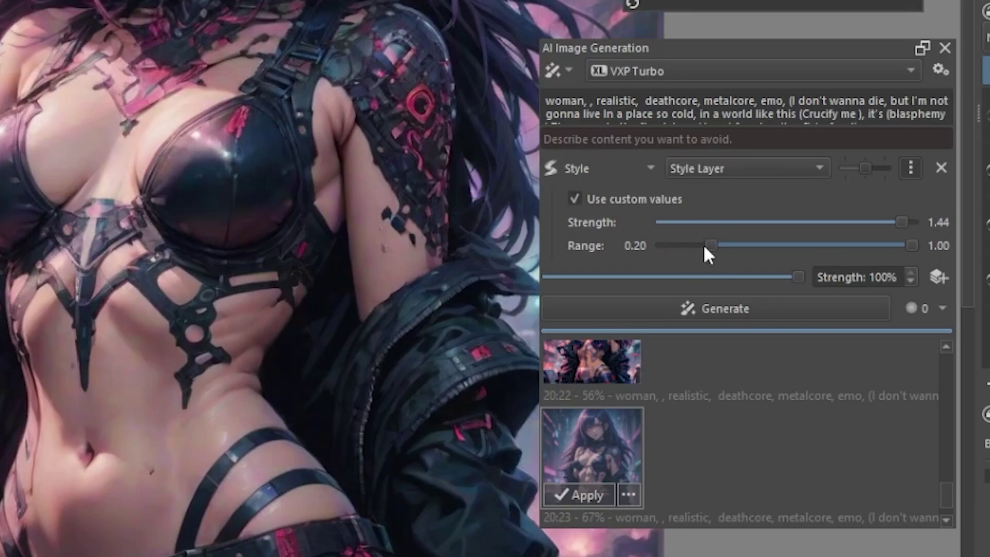
Set the Style range to 0.40–0.95 and lower overall strength to 70%.
{"action": "left_click_drag", "start_coordinate": [711, 245], "coordinate": [631, 247]}
{"action": "mouse_move", "coordinate": [908, 245]}
{"action": "left_mouse_down"}
{"action": "mouse_move", "coordinate": [748, 246]}
{"action": "mouse_move", "coordinate": [912, 246]}
{"action": "left_mouse_up"}
{"action": "left_click_drag", "start_coordinate": [668, 246], "coordinate": [724, 246]}
{"action": "left_click_drag", "start_coordinate": [824, 247], "coordinate": [812, 247]}
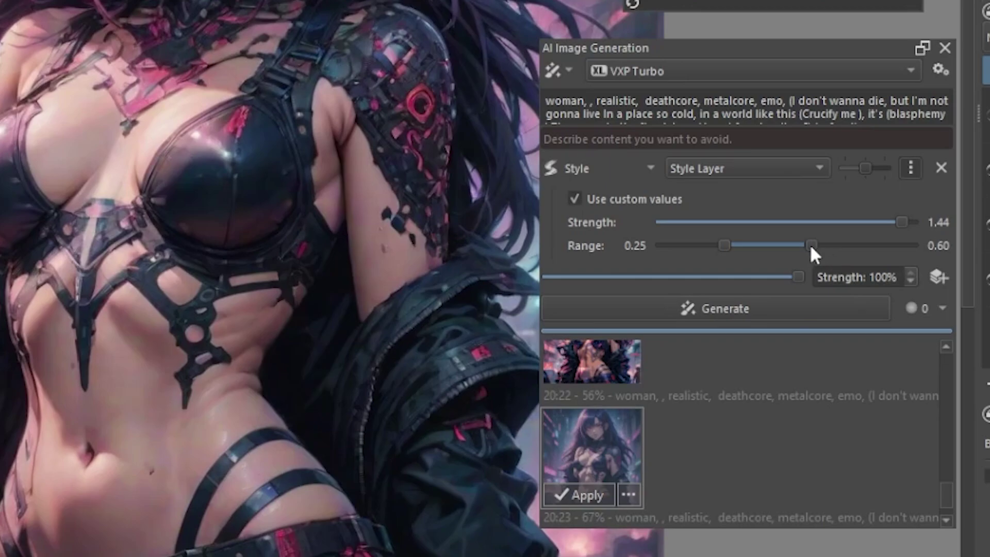
{"action": "left_click_drag", "start_coordinate": [811, 246], "coordinate": [902, 246]}
{"action": "left_click_drag", "start_coordinate": [724, 246], "coordinate": [762, 247]}
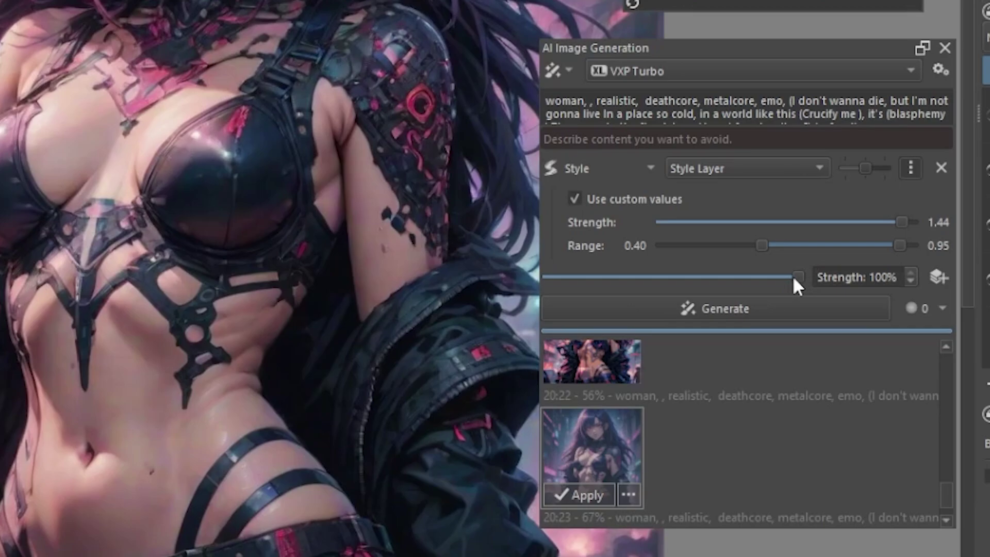
{"action": "left_click_drag", "start_coordinate": [805, 275], "coordinate": [728, 285]}
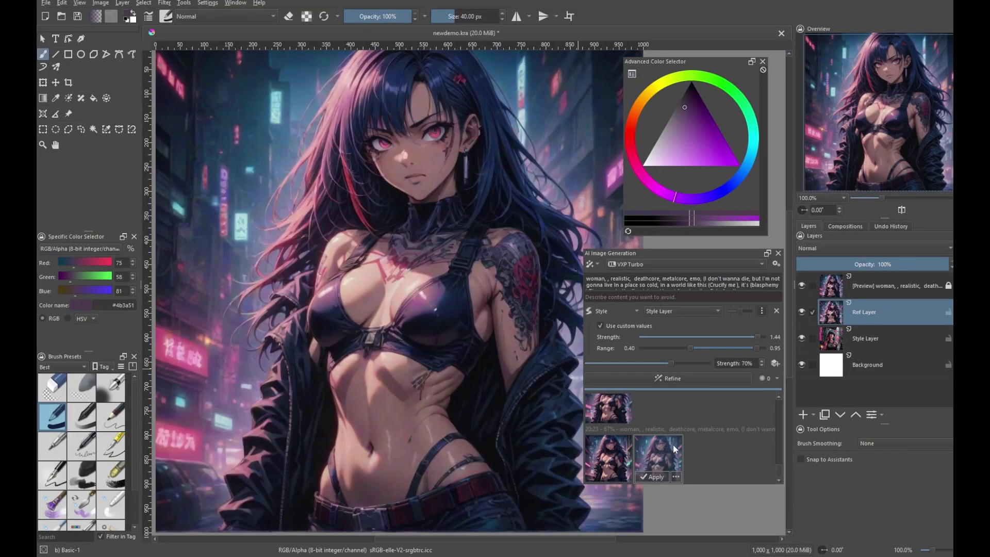
Toggle the preview and Ref Layer visibility to compare the result with the reference.
{"action": "left_click", "coordinate": [806, 285]}
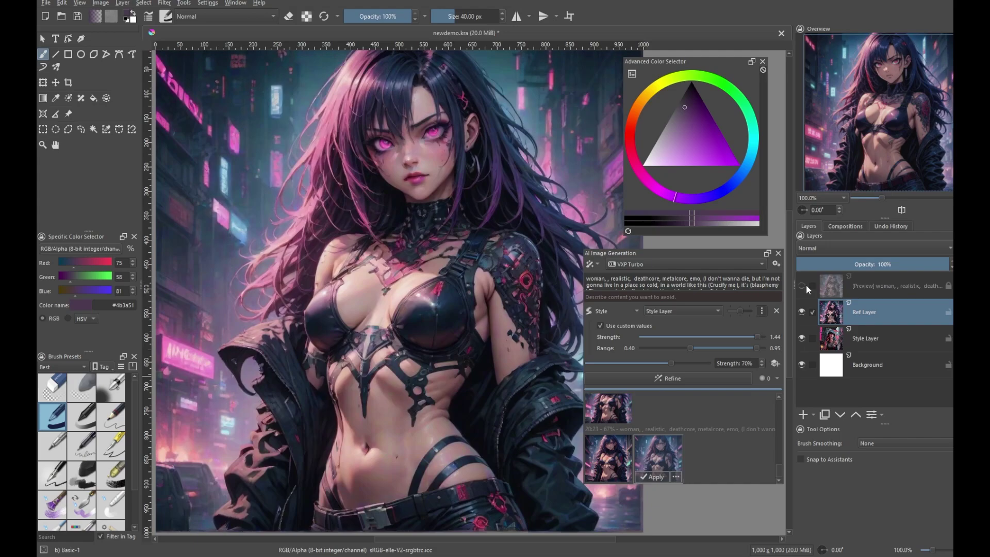
{"action": "left_click", "coordinate": [806, 285]}
{"action": "left_click", "coordinate": [807, 285]}
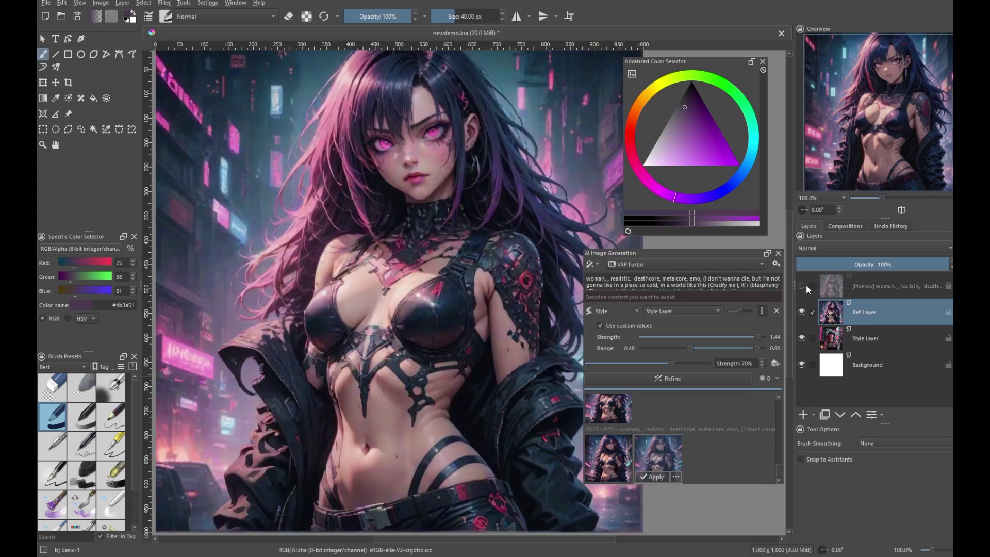
{"action": "left_click", "coordinate": [803, 313]}
{"action": "left_click", "coordinate": [803, 314]}
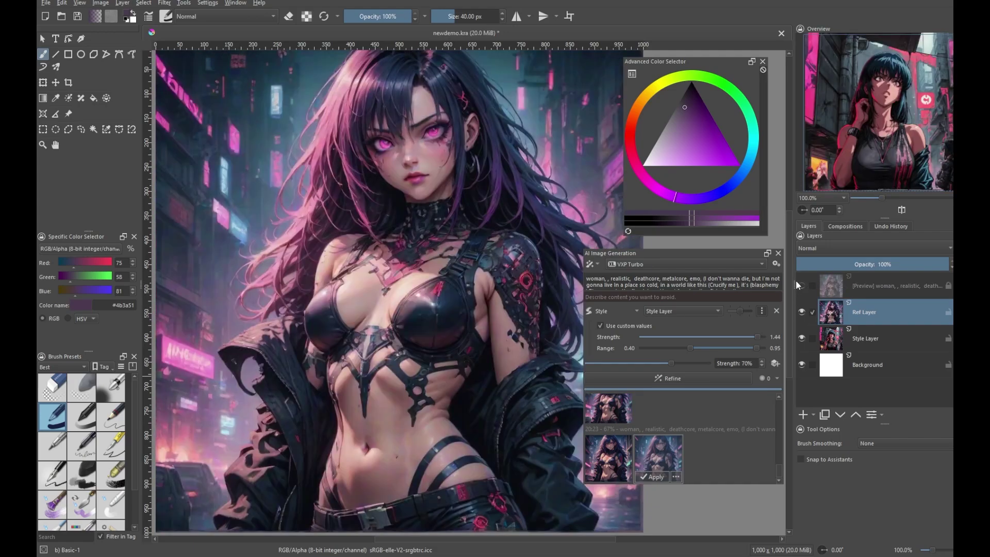
{"action": "left_click", "coordinate": [802, 285]}
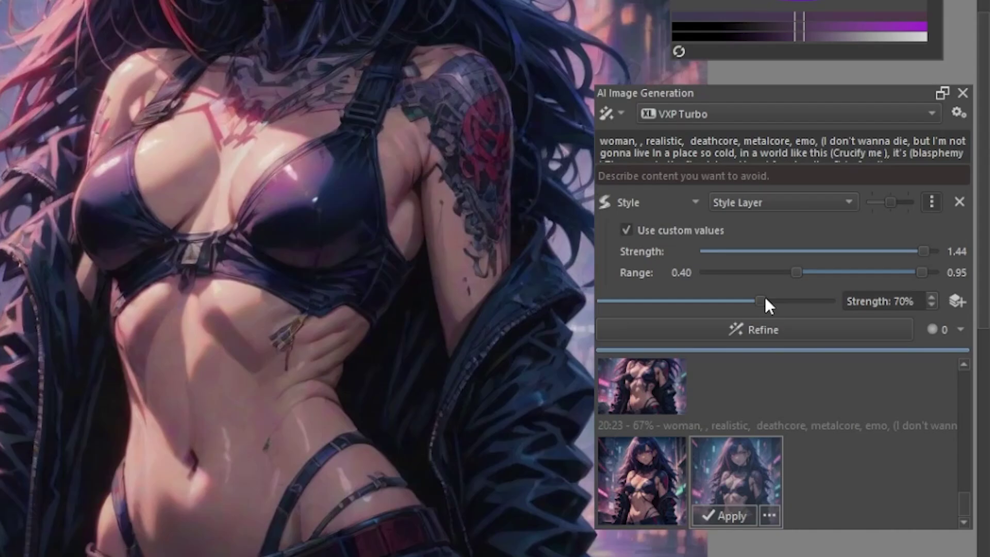
Raise overall strength to 80%, widen the Style range to 0.20–1.00, and generate.
{"action": "left_click_drag", "start_coordinate": [765, 299], "coordinate": [774, 272]}
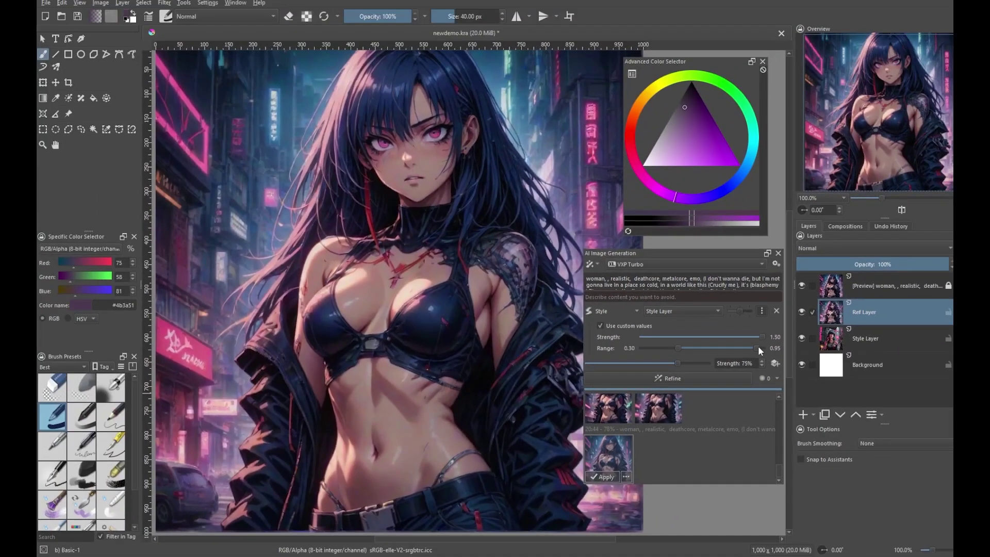
{"action": "left_click_drag", "start_coordinate": [757, 349], "coordinate": [766, 348]}
{"action": "left_click", "coordinate": [730, 379]}
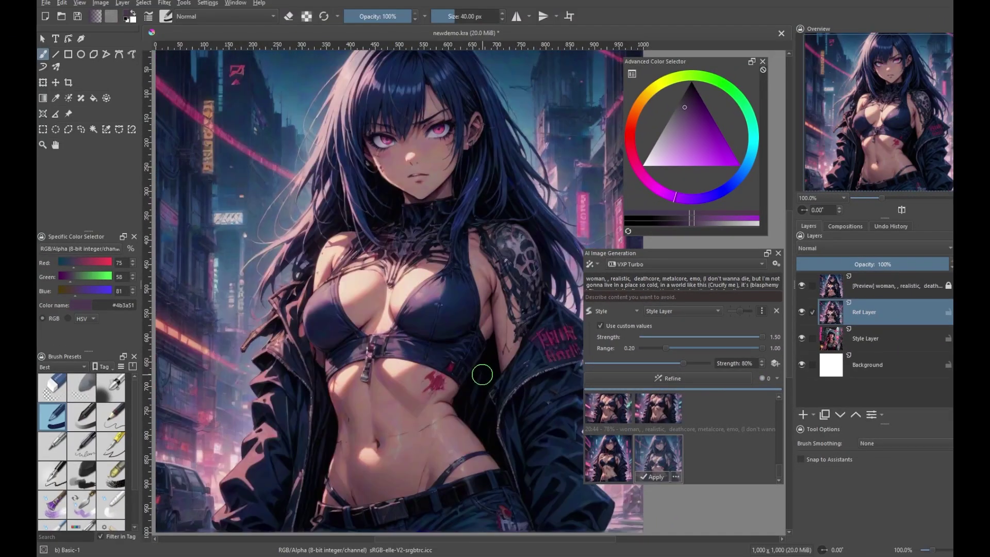
Flip the new preview on and off repeatedly to compare it against the reference.
{"action": "left_click", "coordinate": [803, 286]}
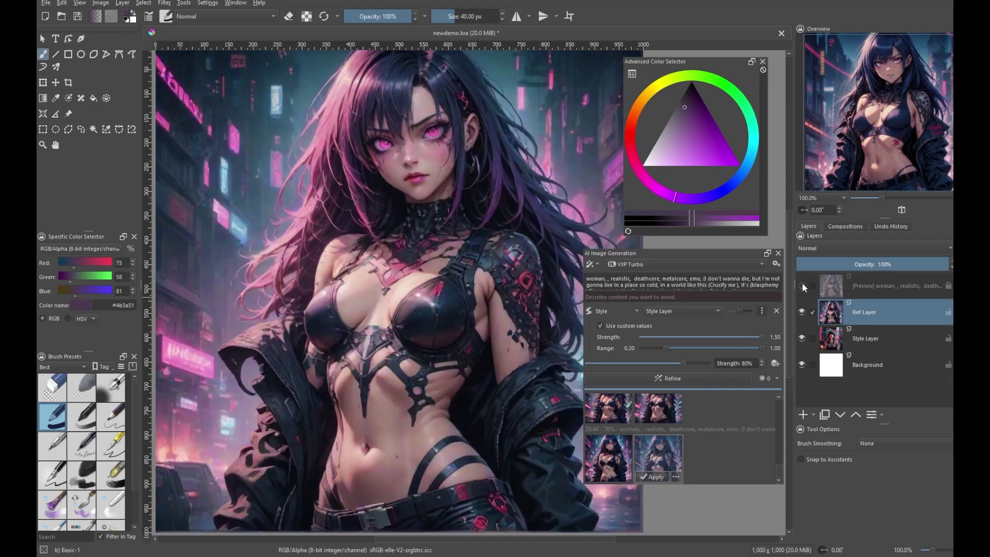
{"action": "left_click", "coordinate": [803, 286]}
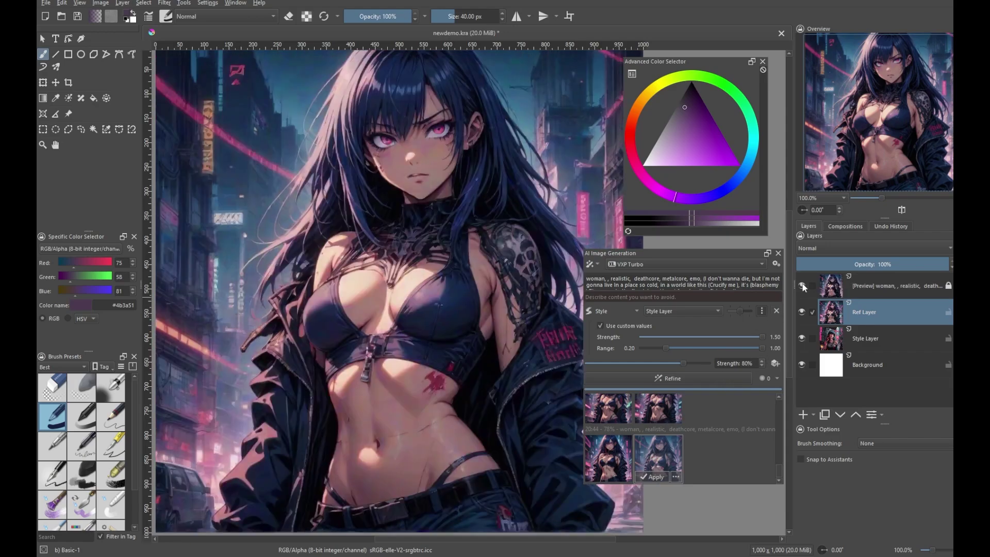
{"action": "left_click", "coordinate": [802, 286]}
{"action": "left_click", "coordinate": [802, 285]}
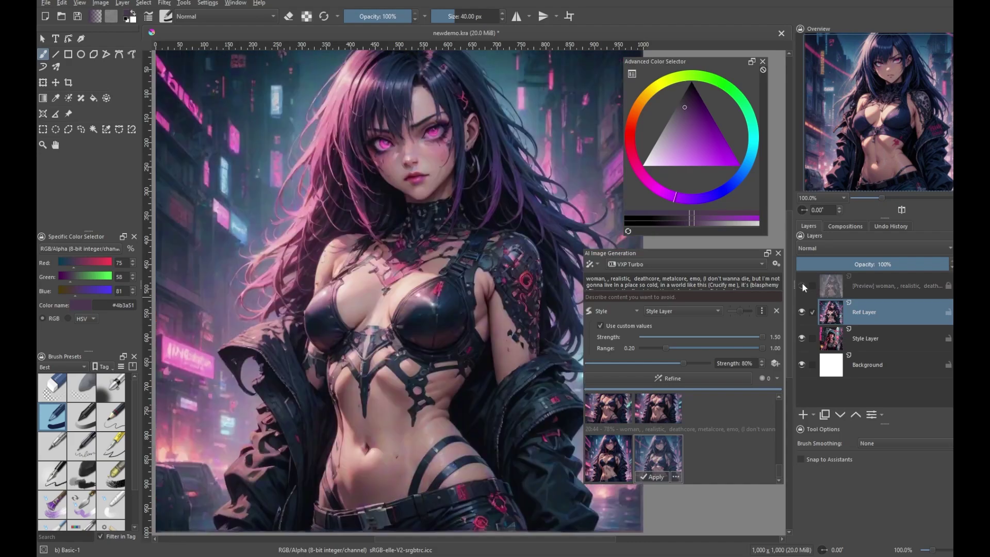
{"action": "left_click", "coordinate": [803, 285]}
{"action": "left_click", "coordinate": [802, 285]}
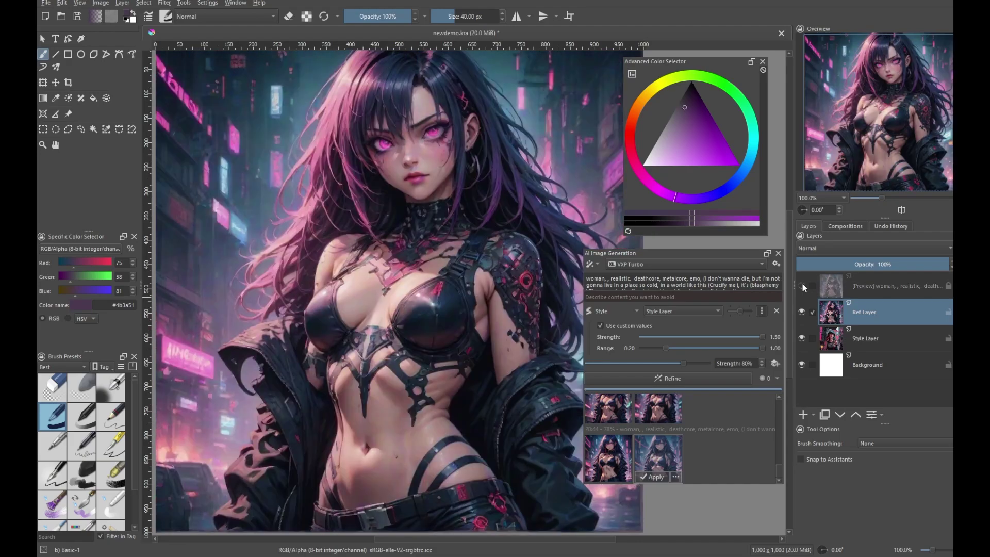
{"action": "left_click", "coordinate": [802, 285]}
{"action": "left_click", "coordinate": [803, 285]}
{"action": "left_click", "coordinate": [803, 285]}
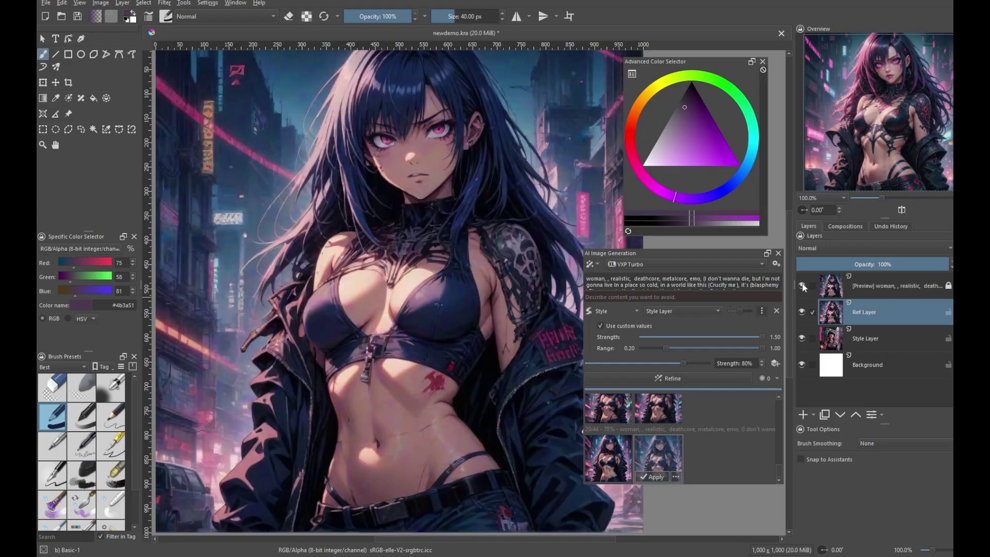
{"action": "left_click", "coordinate": [802, 285]}
{"action": "left_click", "coordinate": [803, 285]}
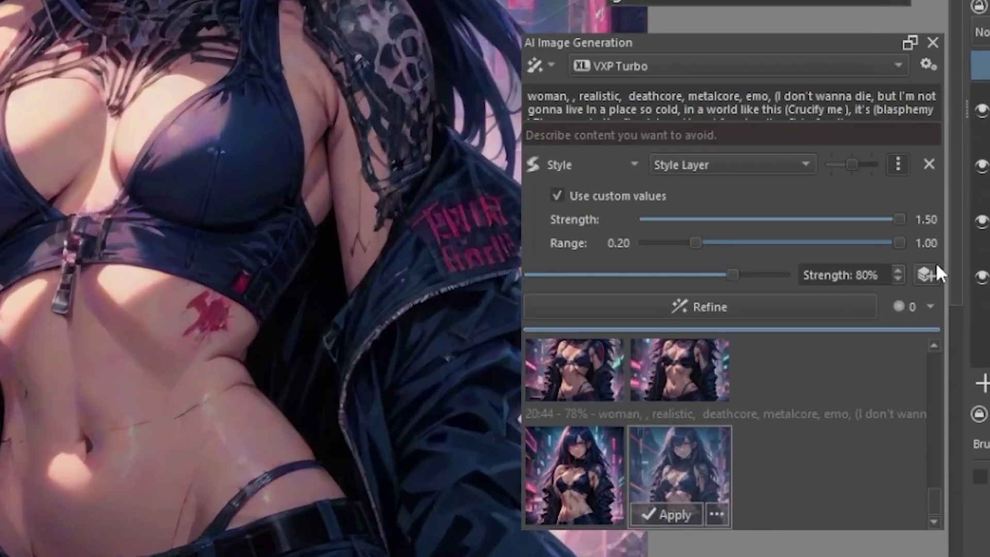
Add a second Composition control sourced from Ref Layer and expand its detailed settings.
{"action": "left_click", "coordinate": [928, 275]}
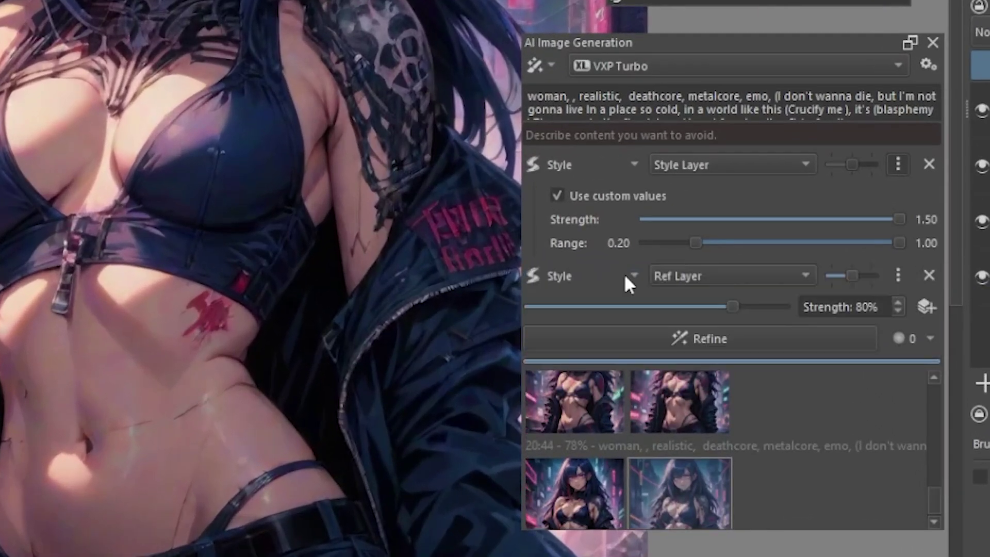
{"action": "left_click", "coordinate": [626, 279]}
{"action": "left_click", "coordinate": [609, 301]}
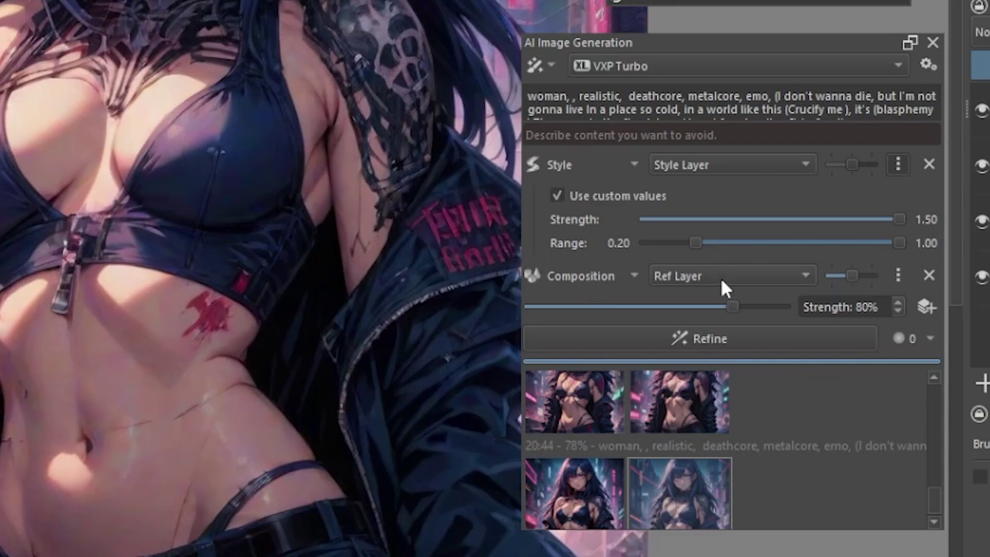
{"action": "left_click", "coordinate": [663, 277]}
{"action": "left_click", "coordinate": [664, 277]}
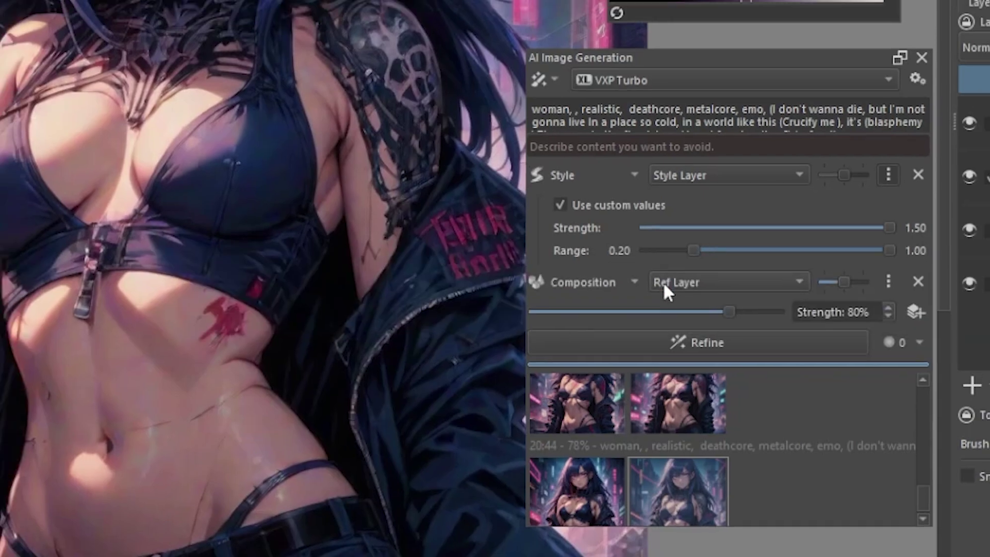
{"action": "left_click", "coordinate": [801, 286]}
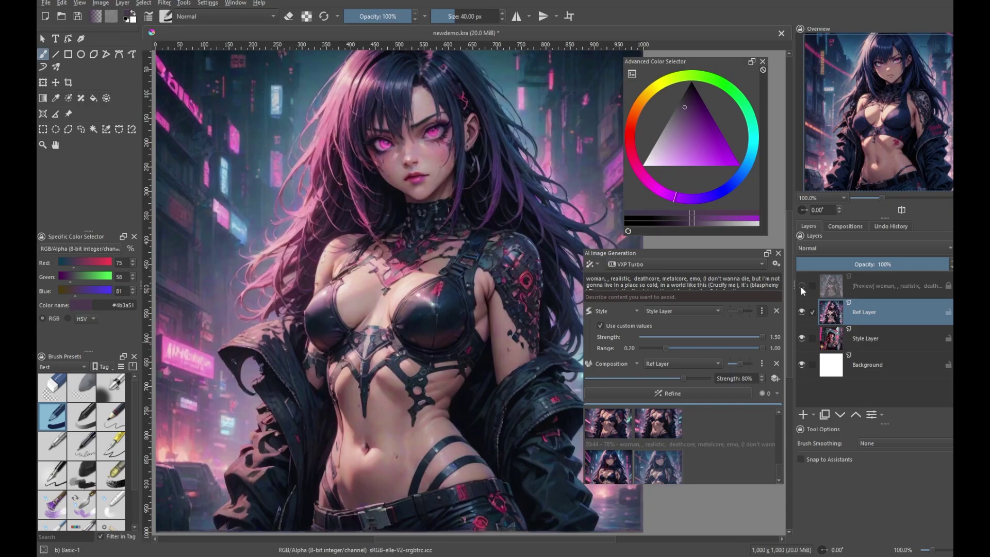
{"action": "left_click", "coordinate": [802, 286]}
{"action": "left_click", "coordinate": [761, 364]}
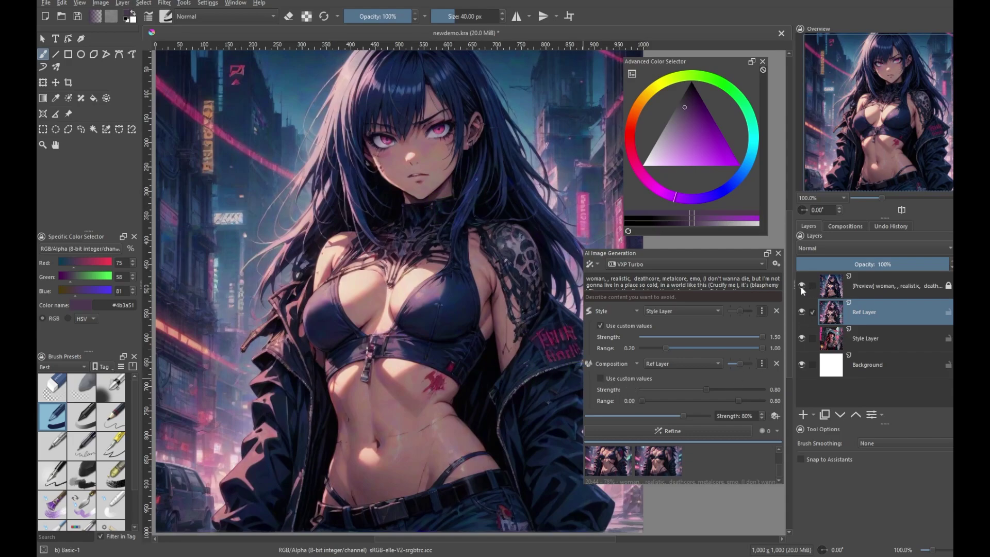
Give Composition custom values of strength 1.24 and range 0.00–0.60, then Refine.
{"action": "left_click", "coordinate": [601, 378]}
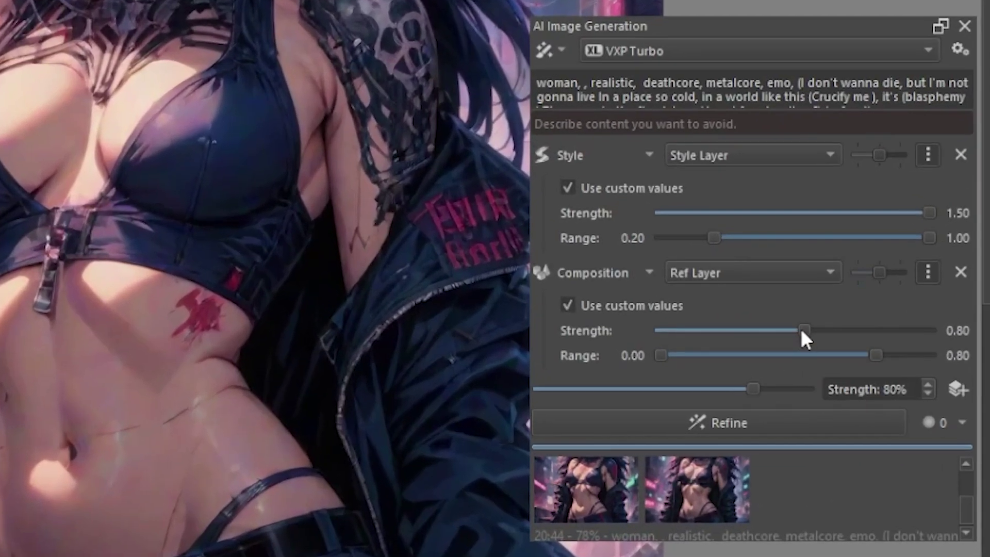
{"action": "left_click_drag", "start_coordinate": [802, 332], "coordinate": [881, 333]}
{"action": "left_click_drag", "start_coordinate": [879, 356], "coordinate": [822, 354]}
{"action": "left_click", "coordinate": [766, 414]}
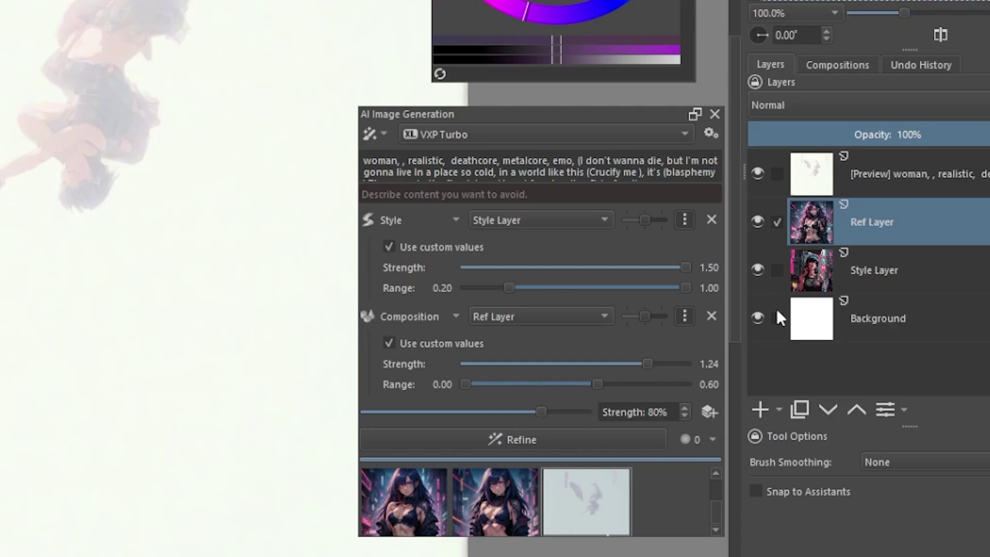
Duplicate the Ref Layer and rename the copy 'New Ref Layer'.
{"action": "right_click", "coordinate": [866, 223]}
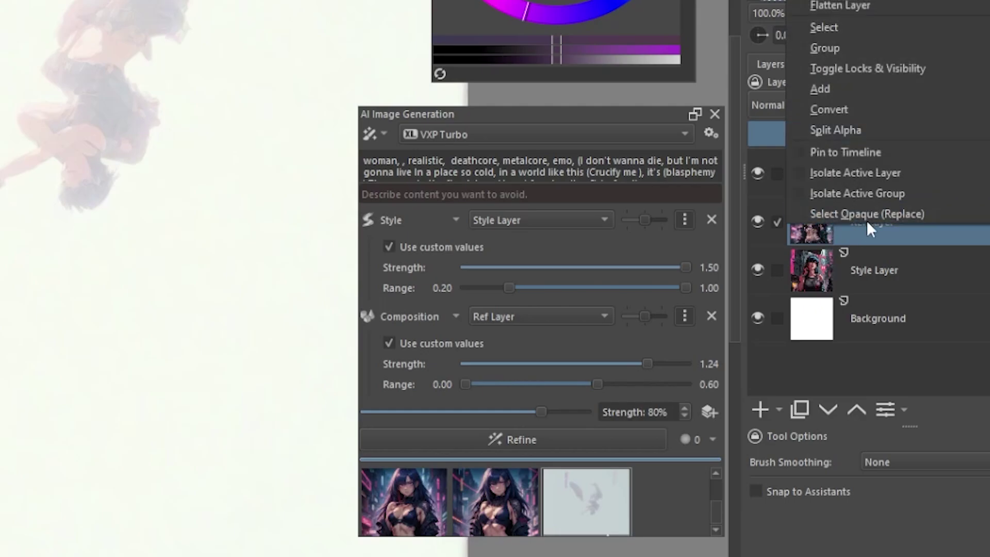
{"action": "left_click", "coordinate": [855, 3]}
{"action": "double_click", "coordinate": [875, 222]}
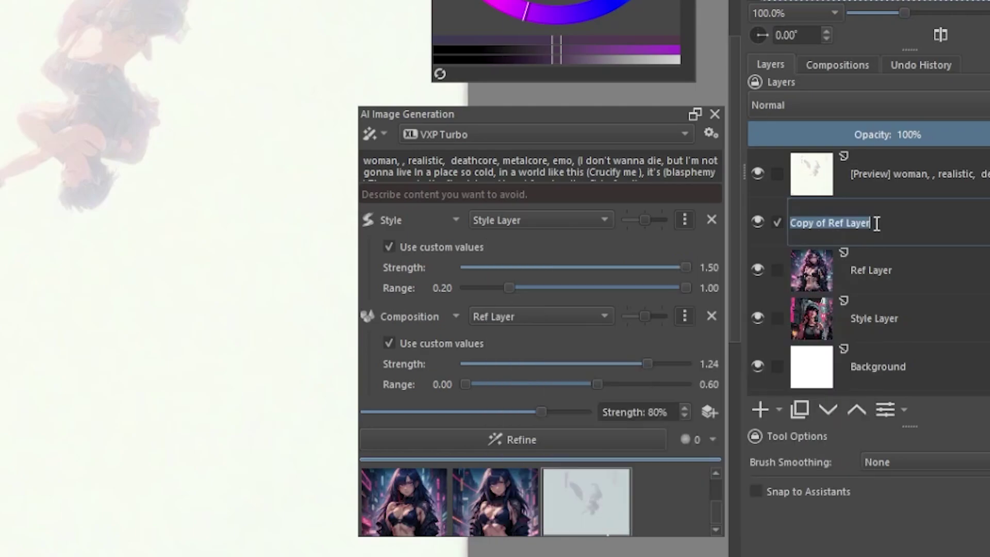
{"action": "type", "text": "New Ref Layer"}
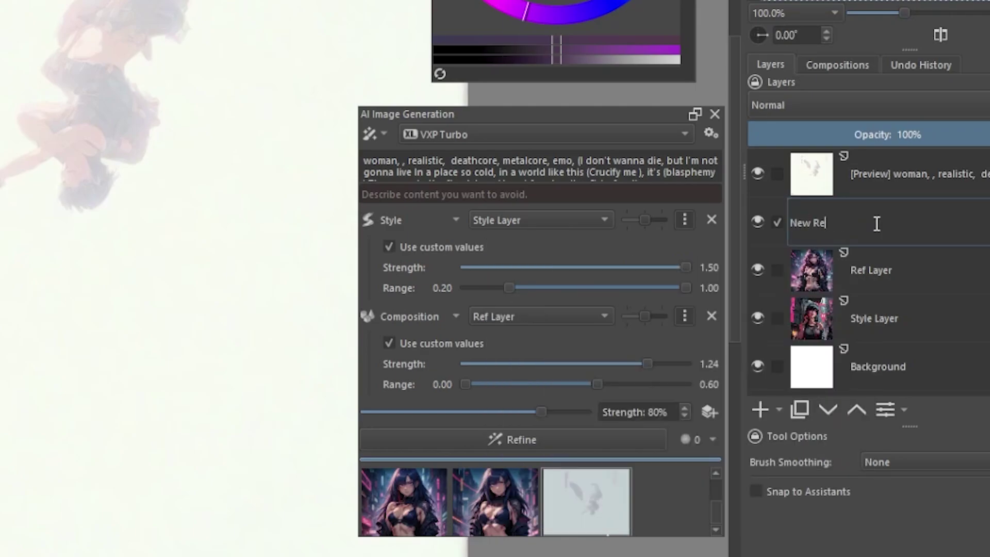
{"action": "key", "text": "Return"}
{"action": "left_click", "coordinate": [896, 274]}
{"action": "left_click", "coordinate": [880, 205]}
Set New Ref Layer as the Composition source and run Refine.
{"action": "left_click", "coordinate": [547, 316]}
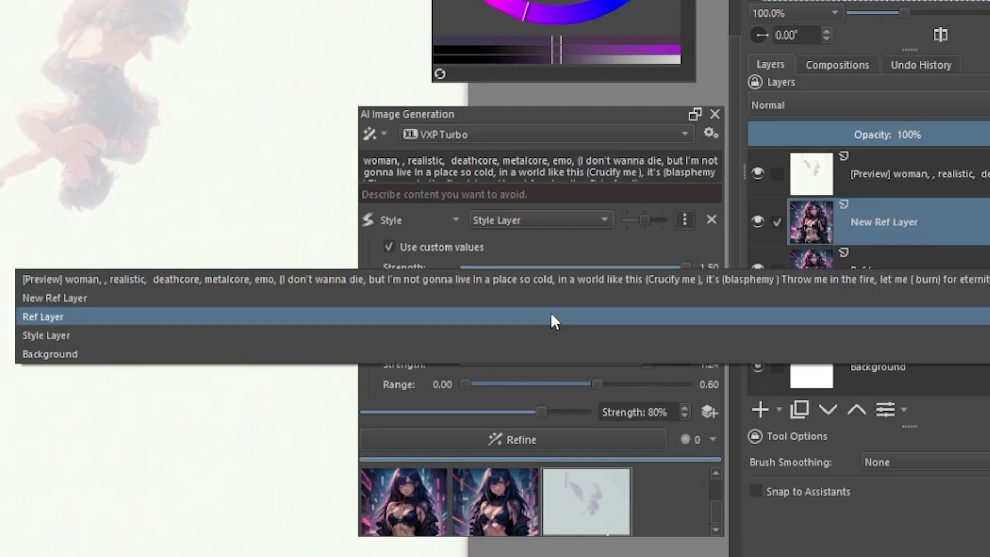
{"action": "left_click", "coordinate": [552, 299]}
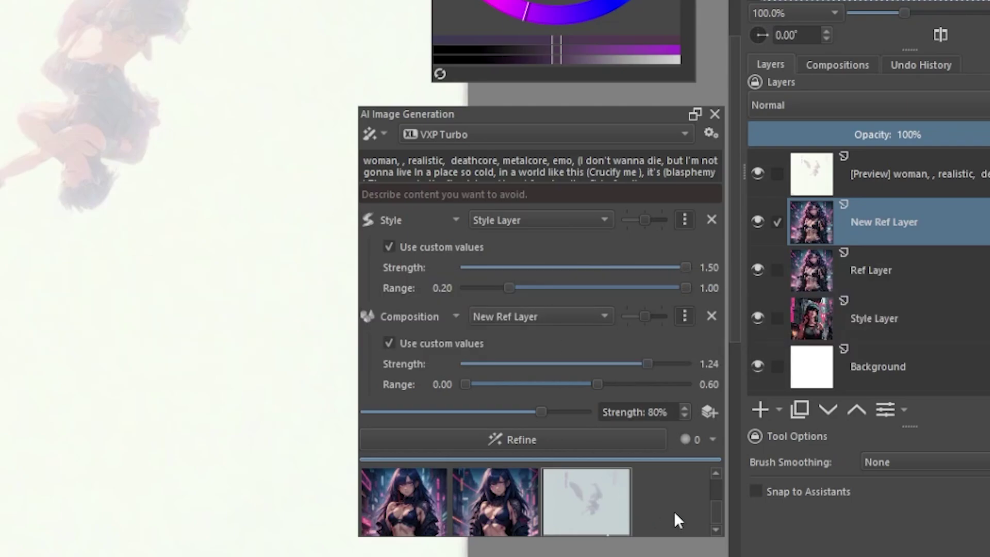
{"action": "left_click", "coordinate": [608, 445]}
{"action": "scroll", "coordinate": [684, 512], "scroll_direction": "down", "scroll_amount": 1}
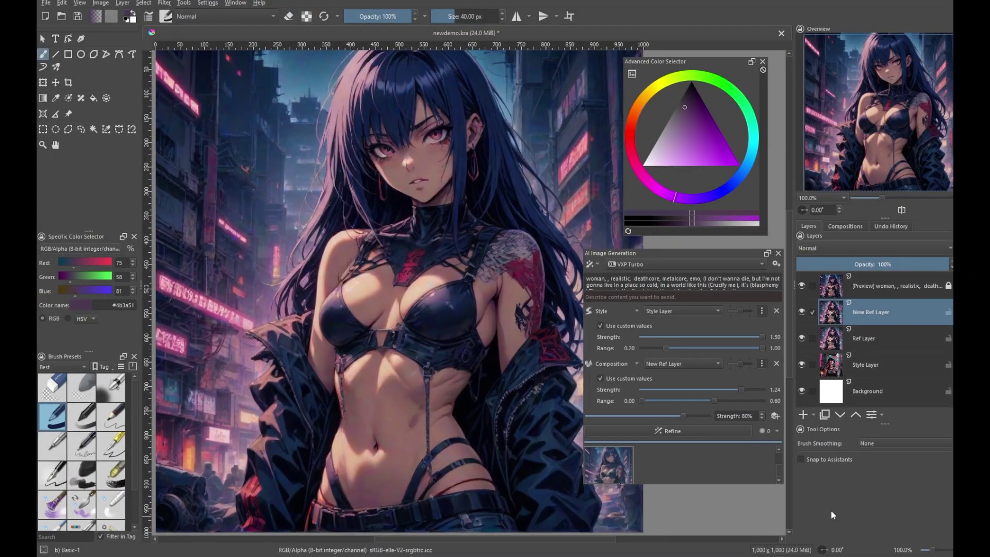
Select the New Ref Layer and preview the second and fourth generated results.
{"action": "right_click", "coordinate": [868, 340]}
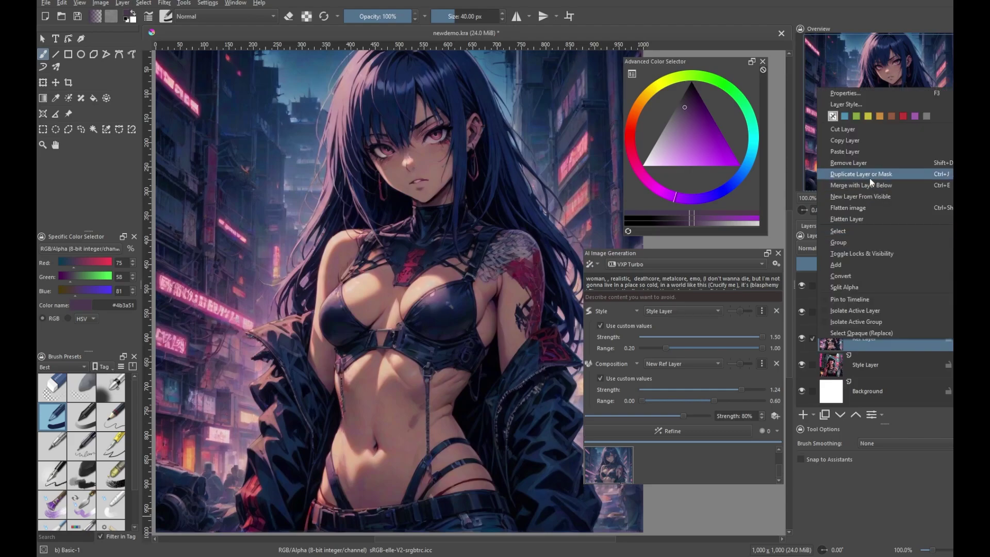
{"action": "left_click", "coordinate": [879, 347]}
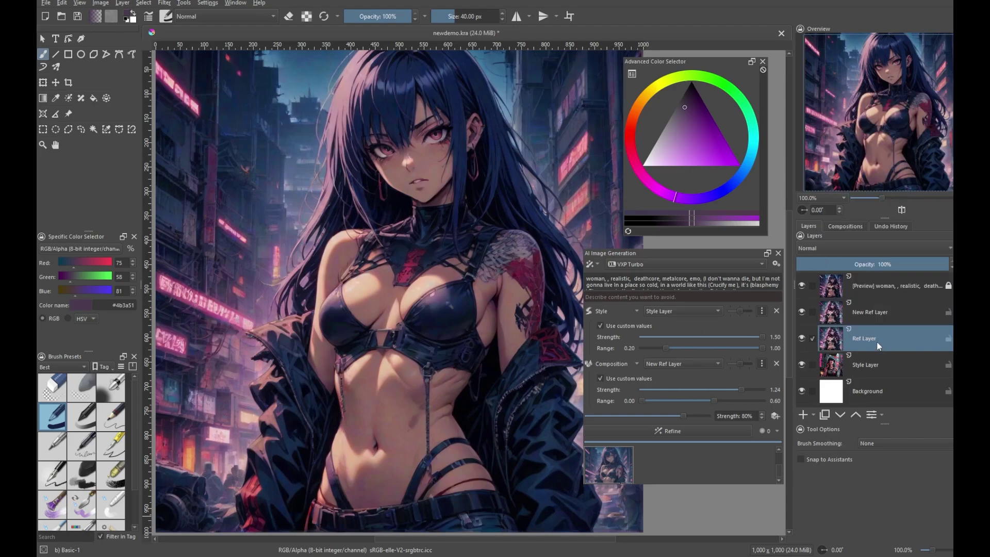
{"action": "left_click", "coordinate": [875, 312]}
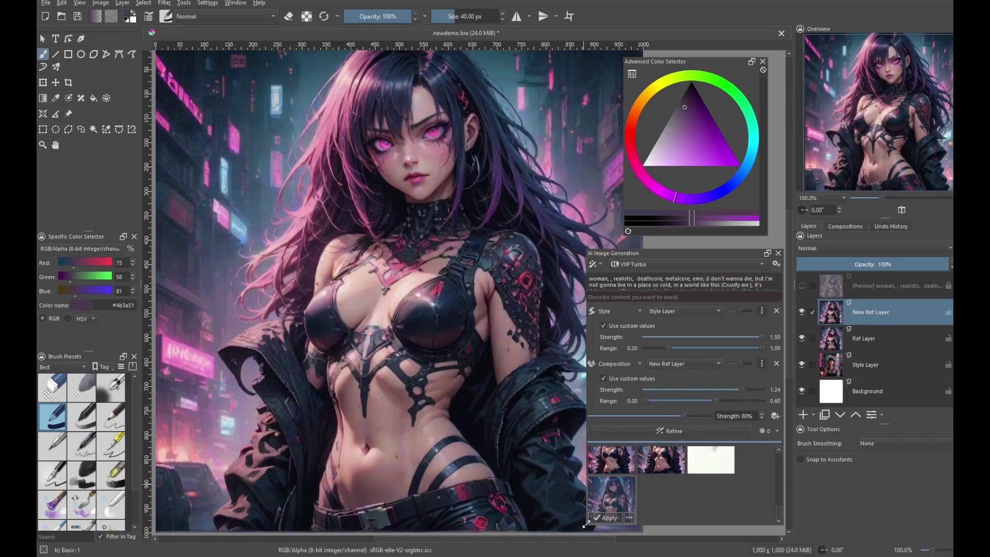
{"action": "left_click", "coordinate": [661, 463]}
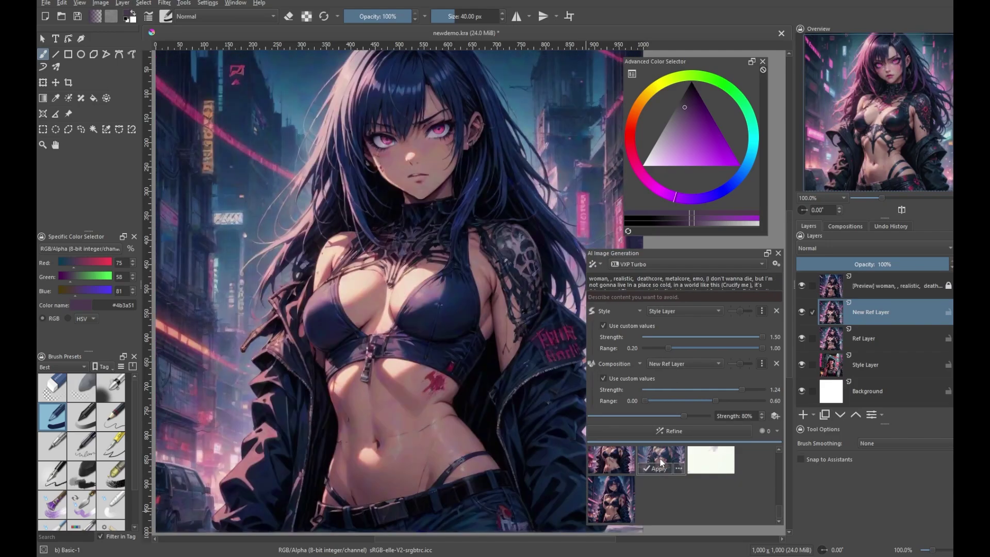
{"action": "left_click", "coordinate": [614, 510]}
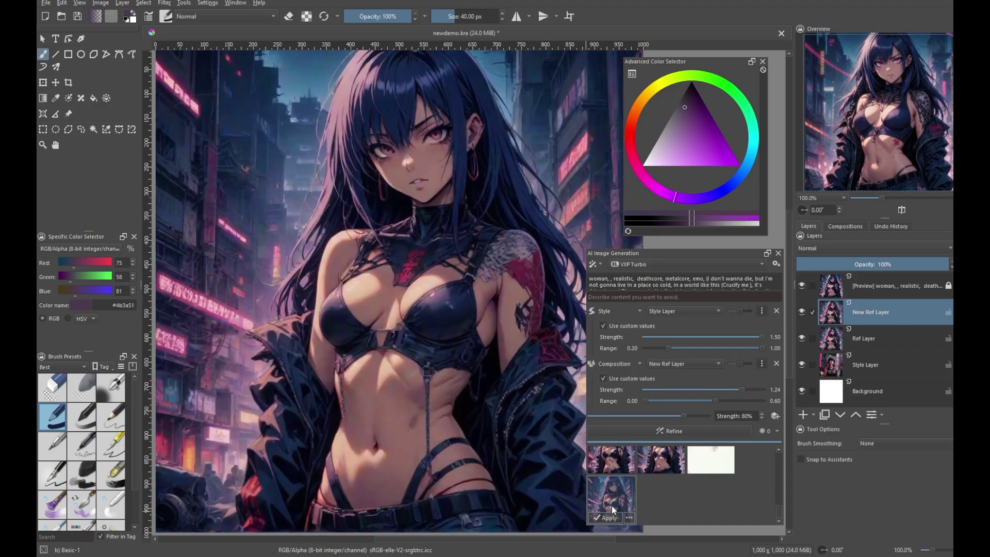
Compare the preview, then raise Composition strength to 1.50 and refine strength to 85%.
{"action": "left_click", "coordinate": [802, 286]}
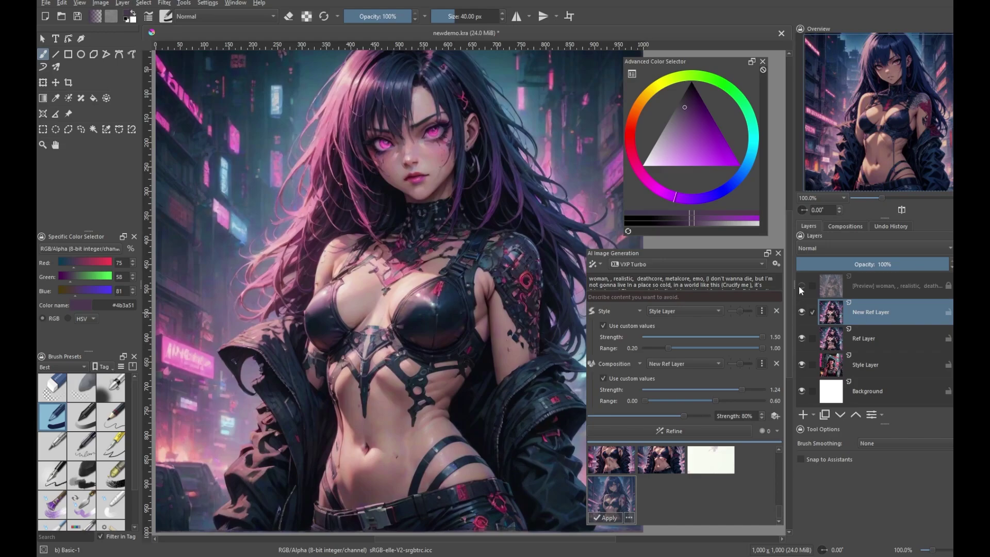
{"action": "left_click", "coordinate": [801, 286]}
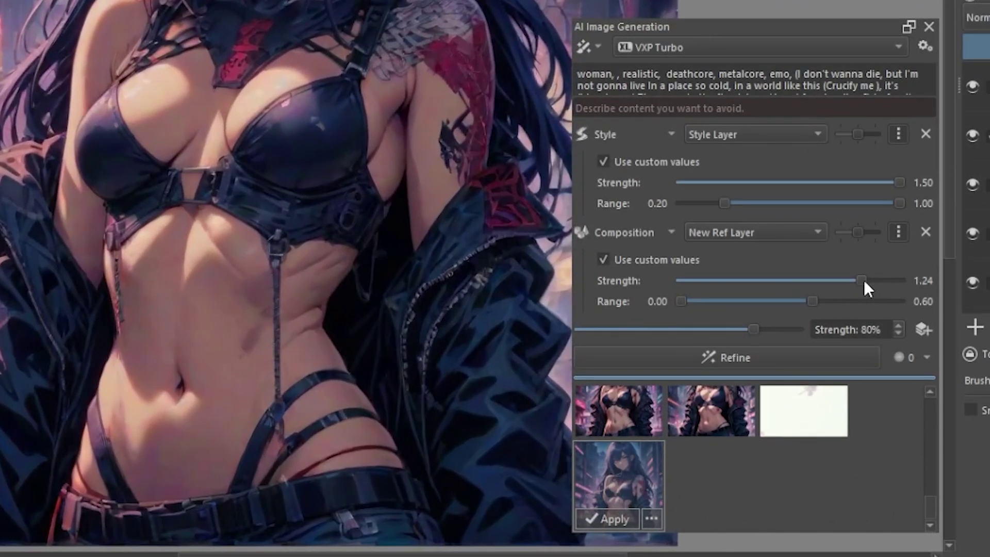
{"action": "left_click_drag", "start_coordinate": [864, 280], "coordinate": [906, 279]}
{"action": "left_click_drag", "start_coordinate": [752, 331], "coordinate": [766, 330]}
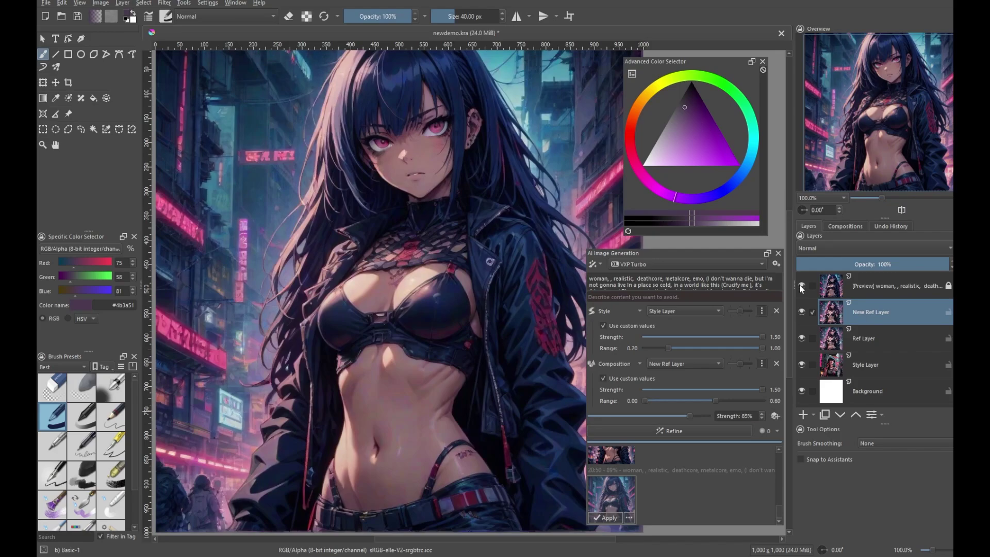
Compare the preview with the original, then queue two refines of the cyberpunk woman image.
{"action": "left_click", "coordinate": [799, 284]}
{"action": "left_click", "coordinate": [800, 285]}
{"action": "left_click", "coordinate": [700, 429]}
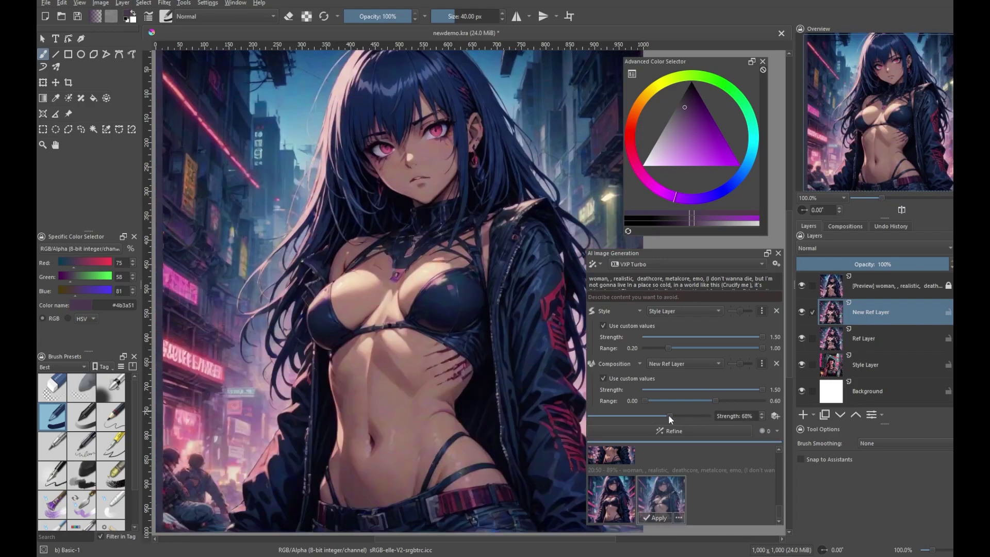
{"action": "left_click", "coordinate": [666, 432]}
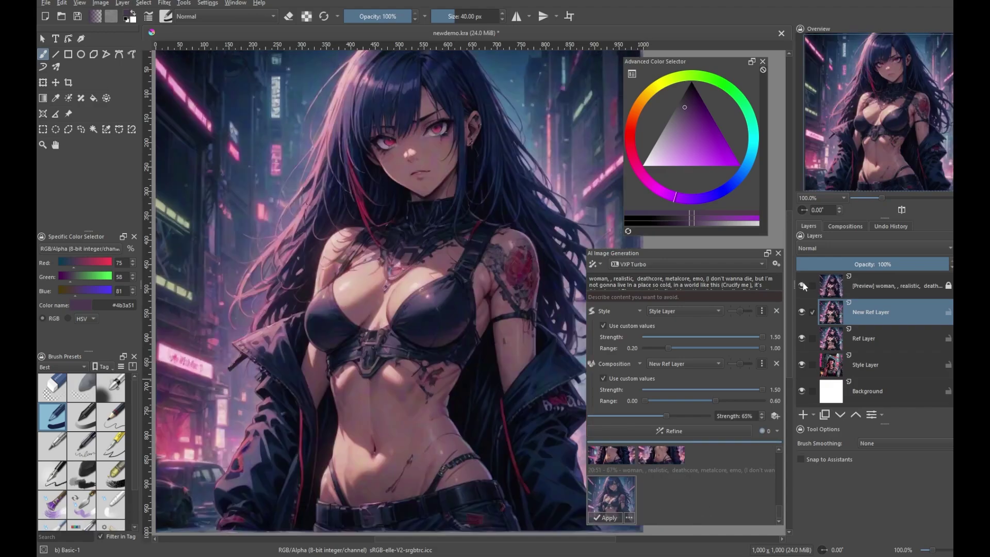
Toggle the [Preview] layer's visibility to compare the refined result against the New Ref Layer.
{"action": "left_click", "coordinate": [802, 285]}
{"action": "left_click", "coordinate": [802, 286]}
{"action": "left_click", "coordinate": [802, 285]}
{"action": "left_click", "coordinate": [802, 285]}
{"action": "left_click", "coordinate": [802, 287]}
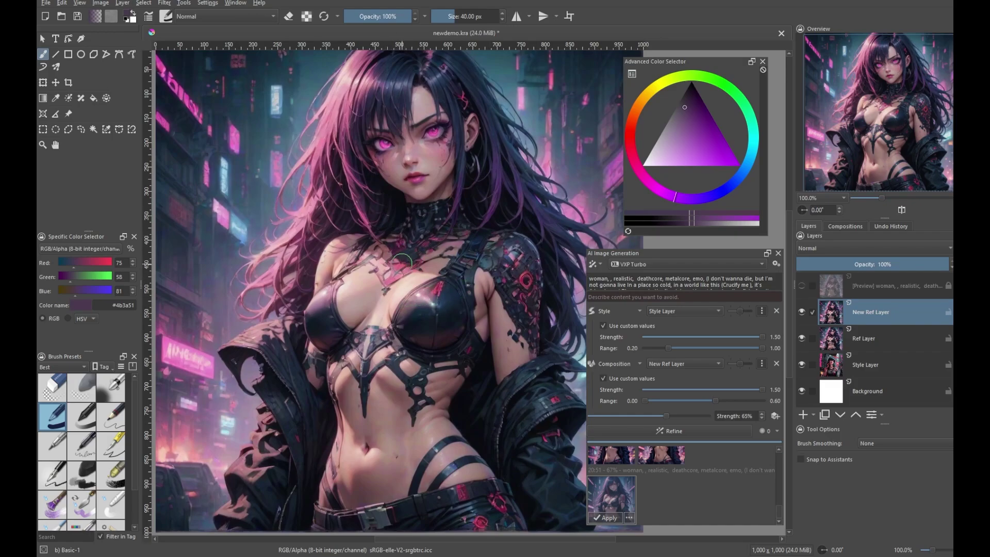
{"action": "left_click", "coordinate": [802, 285]}
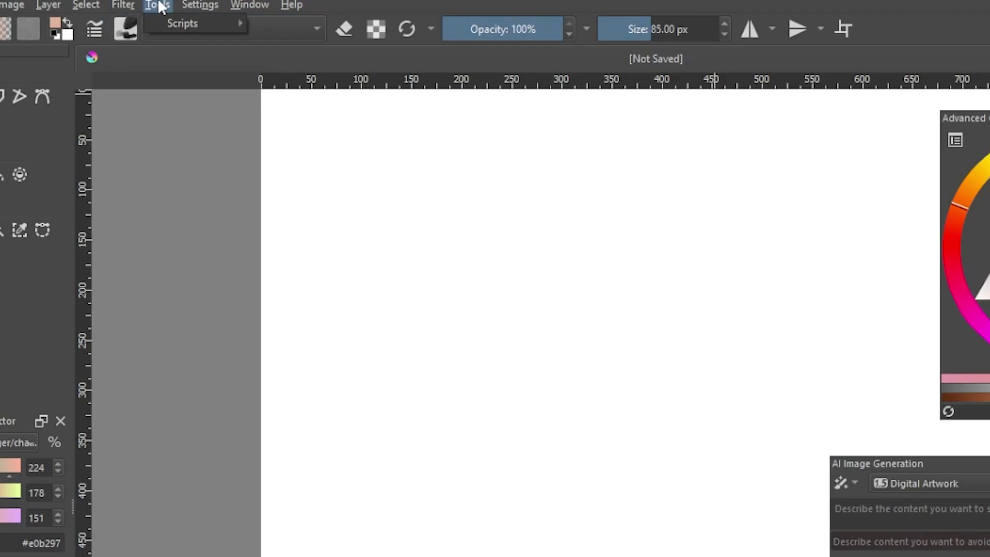
Import krita_ai_diffusion-1.17.1.zip as a Python plugin, overwriting and activating it, then open its server settings.
{"action": "mouse_move", "coordinate": [161, 25]}
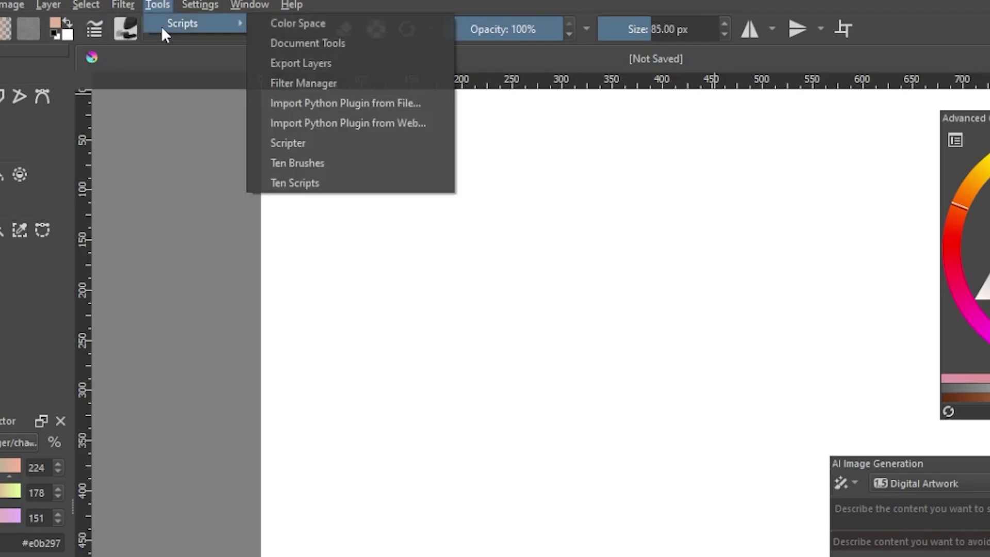
{"action": "left_click", "coordinate": [317, 103]}
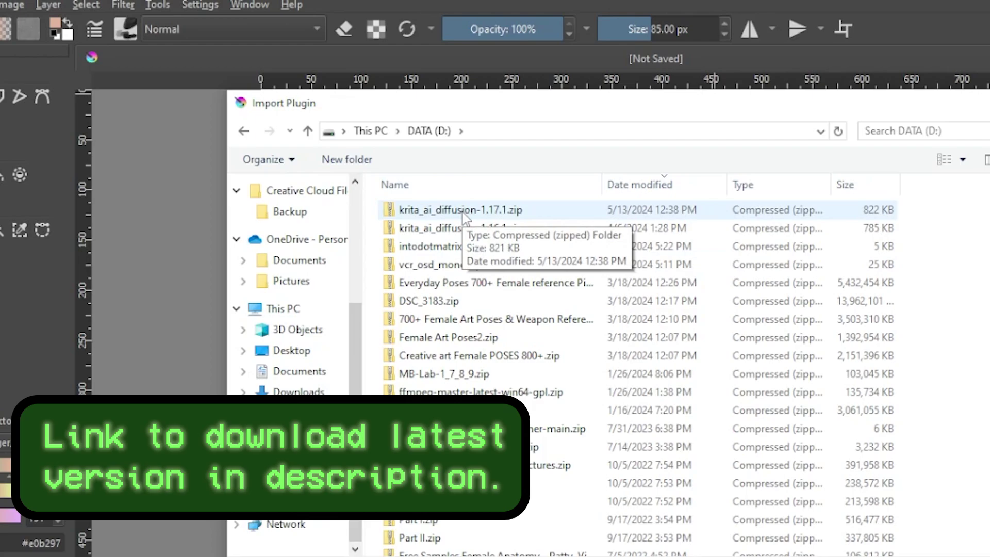
{"action": "double_click", "coordinate": [462, 212]}
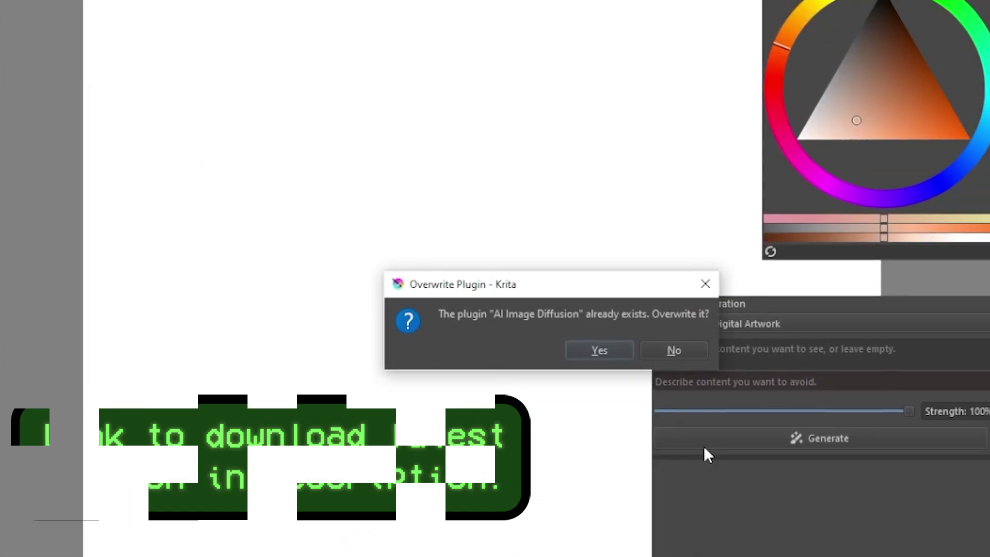
{"action": "left_click", "coordinate": [603, 350]}
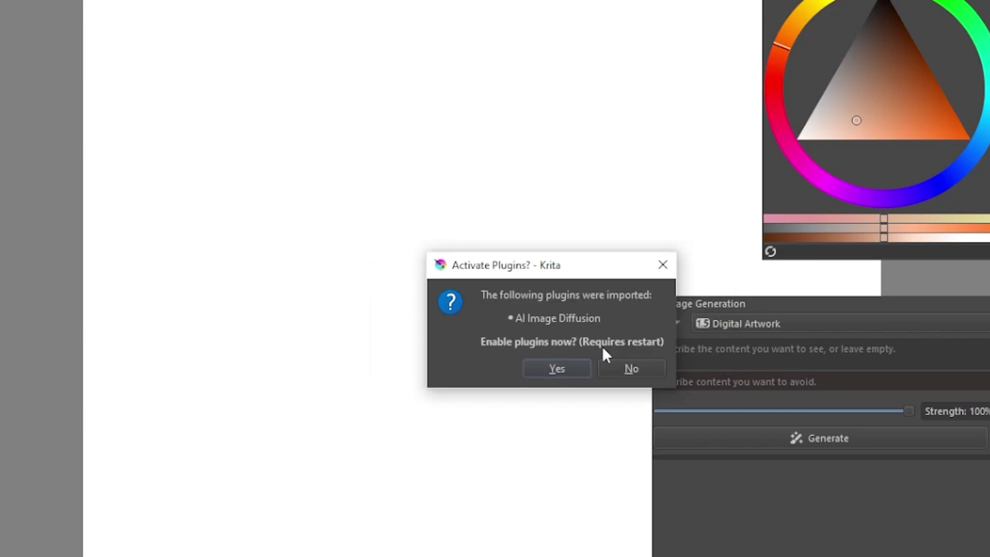
{"action": "left_click", "coordinate": [576, 368]}
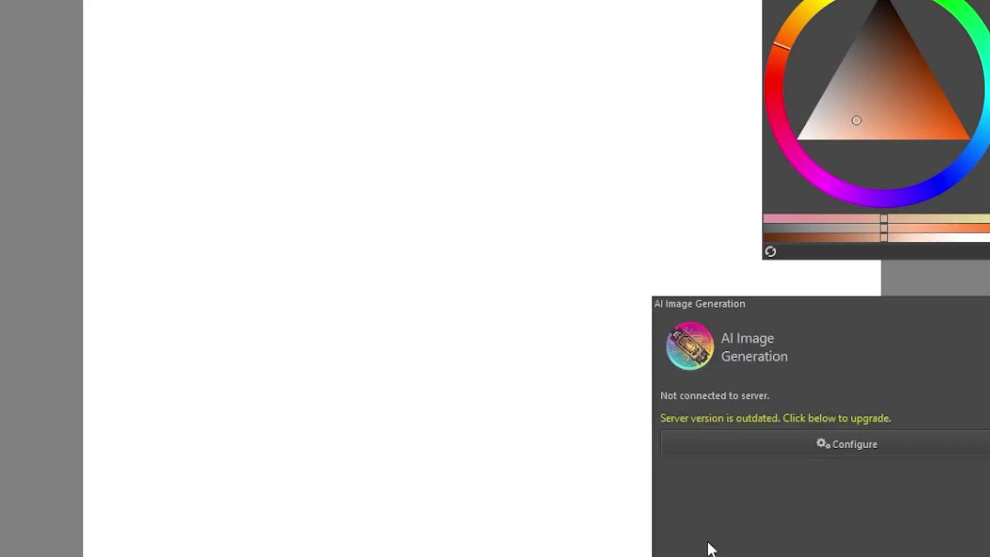
{"action": "left_click", "coordinate": [896, 442]}
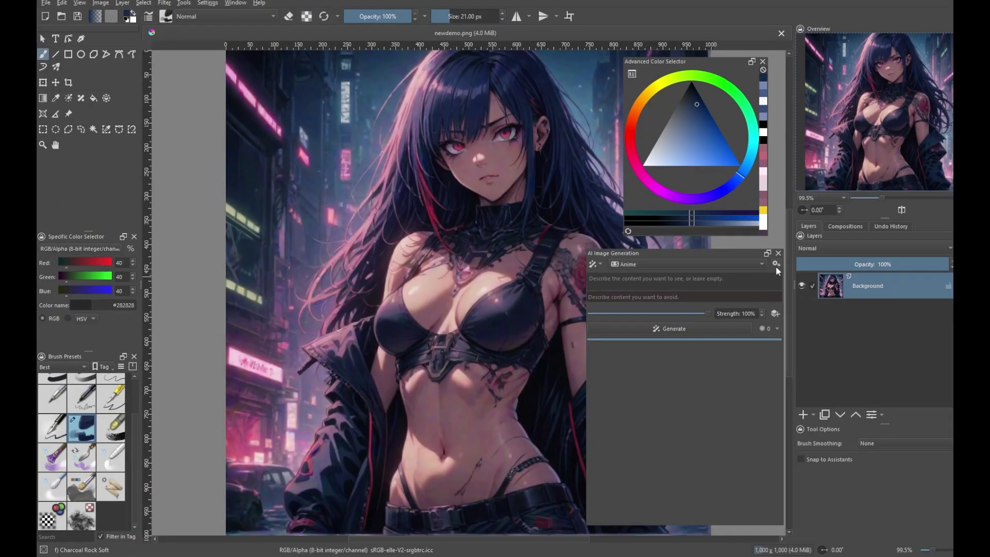
Add the nijiarmor_v2 LoRA to the VXP Turbo style in the AI settings.
{"action": "left_click", "coordinate": [776, 263]}
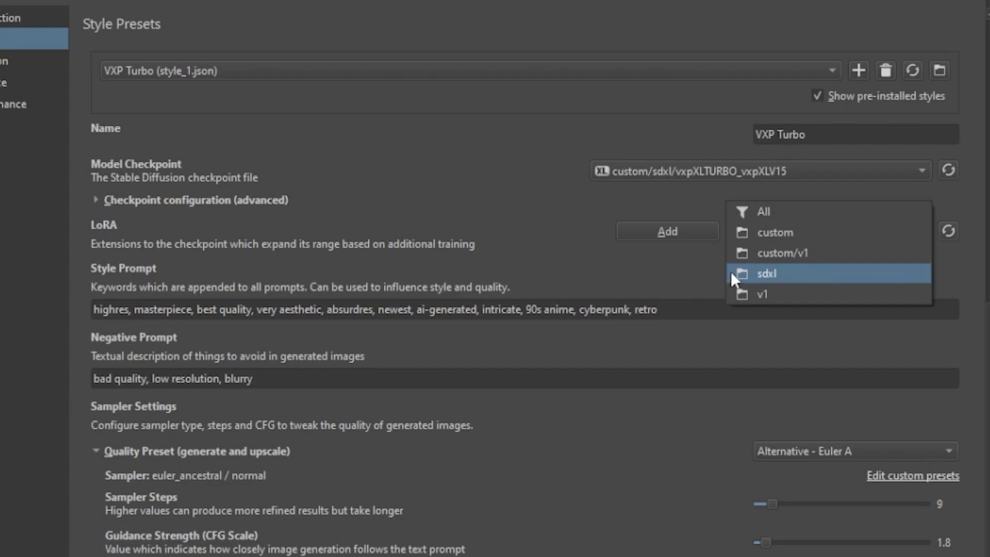
{"action": "left_click", "coordinate": [667, 231]}
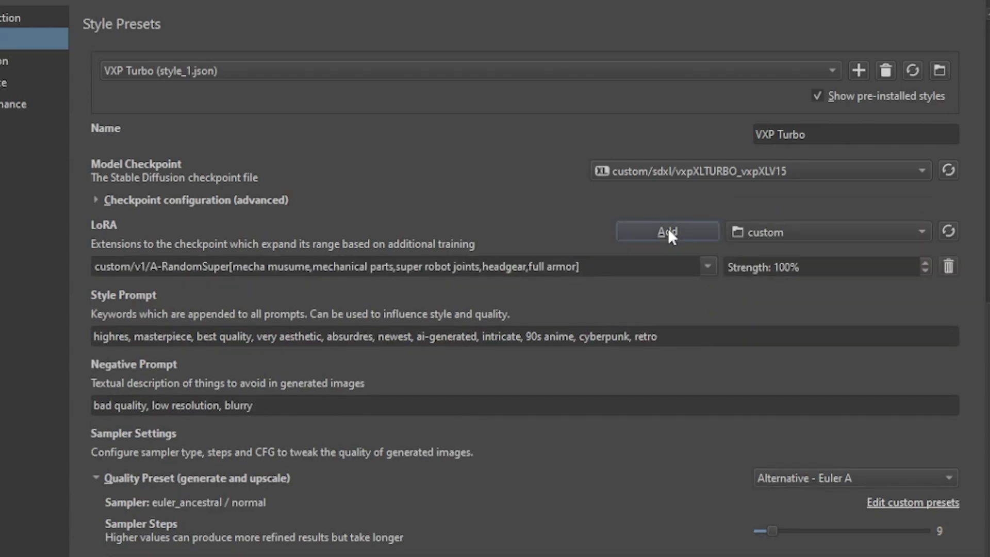
{"action": "triple_click", "coordinate": [606, 268]}
{"action": "type", "text": "niji"}
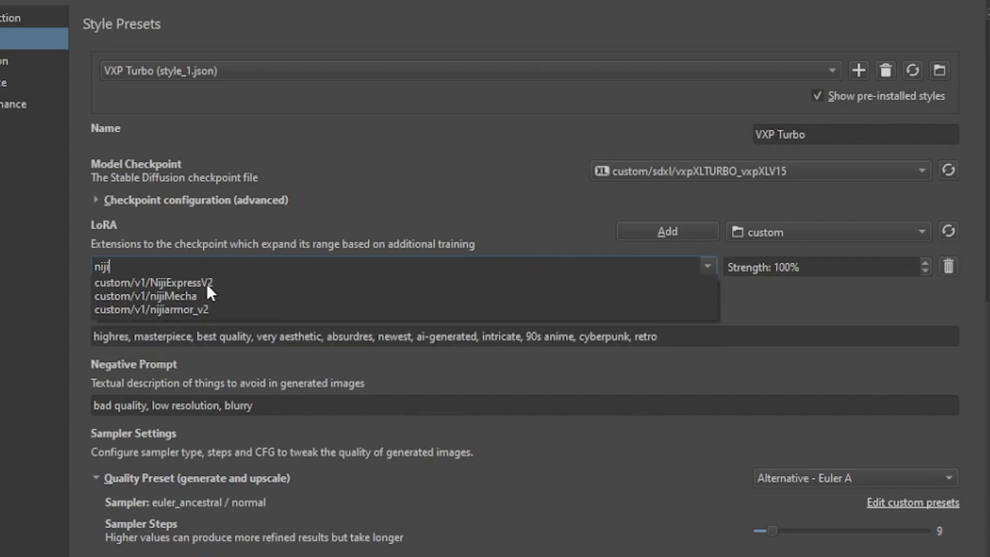
{"action": "left_click", "coordinate": [203, 310]}
{"action": "scroll", "coordinate": [728, 447], "scroll_direction": "down", "scroll_amount": 6}
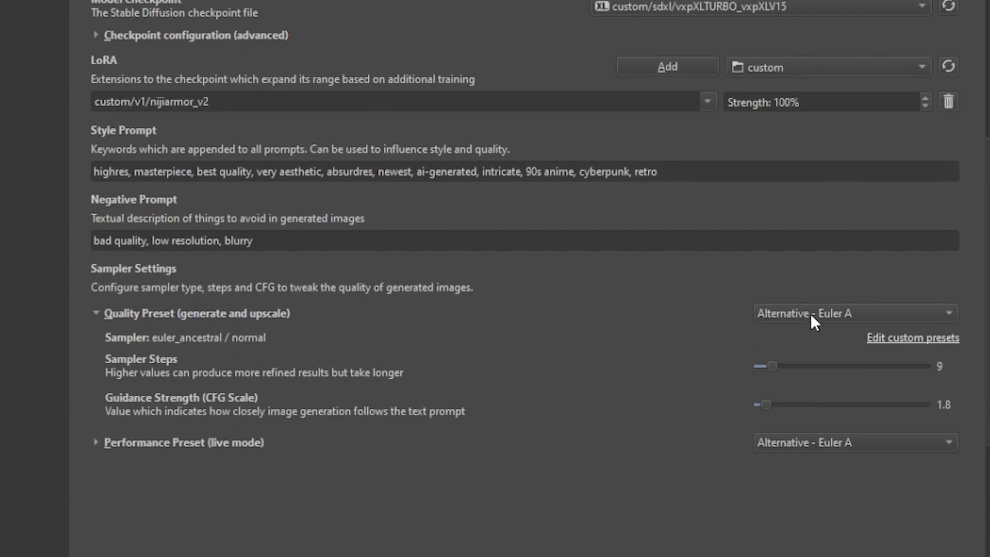
Review the quality sampler presets without changing them and open the plugin's settings folder.
{"action": "left_click", "coordinate": [815, 200]}
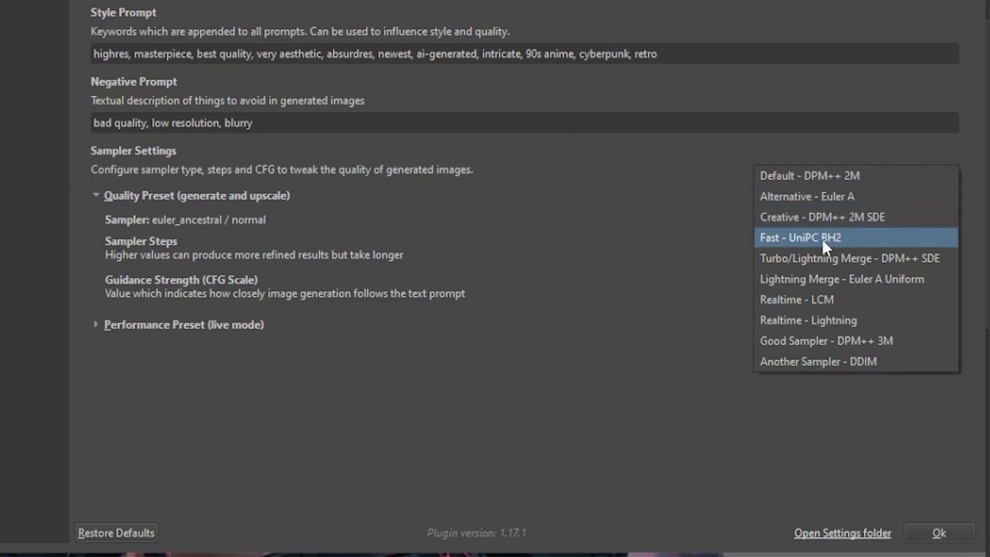
{"action": "key", "text": "Escape"}
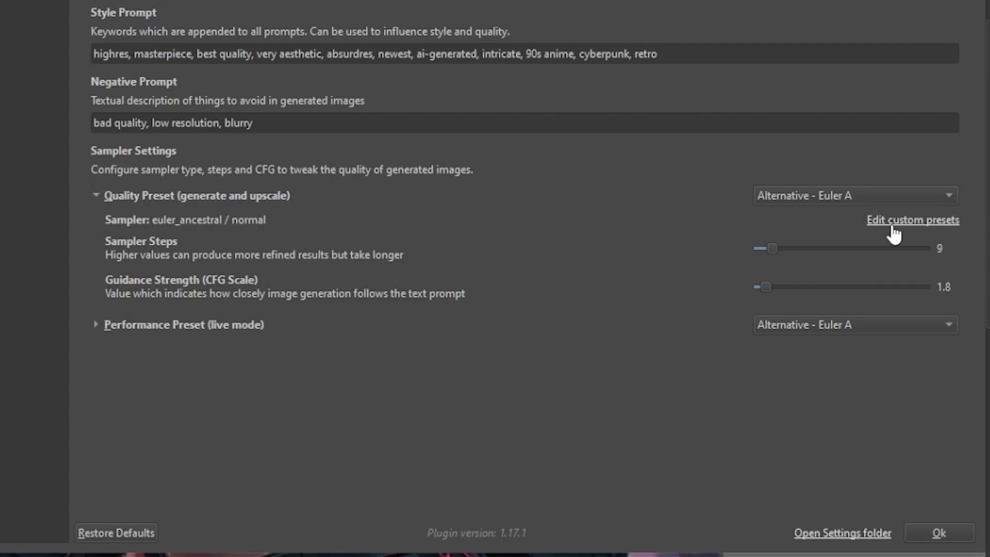
{"action": "left_click", "coordinate": [822, 537]}
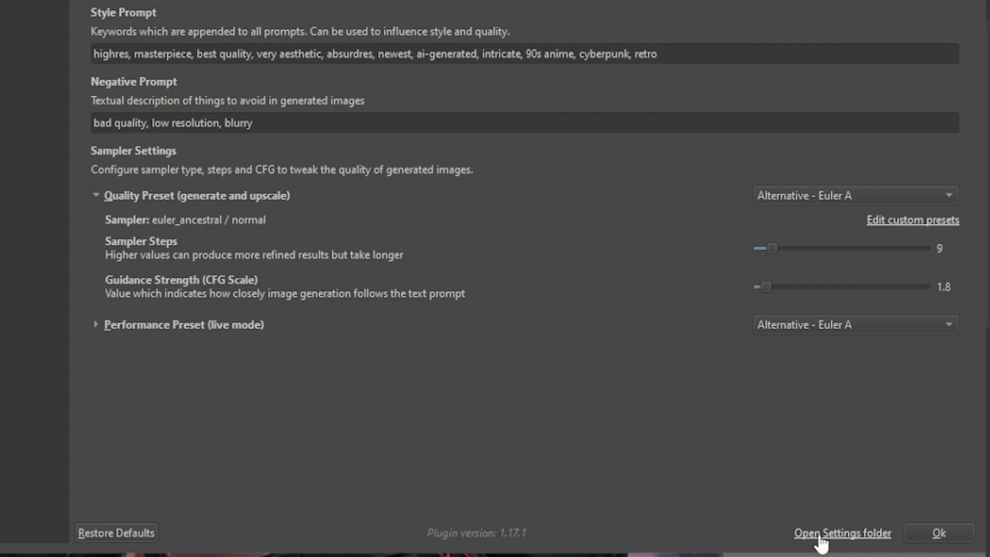
Open samplers.json from the presets folder in Notepad and reposition the Notepad window.
{"action": "double_click", "coordinate": [245, 119]}
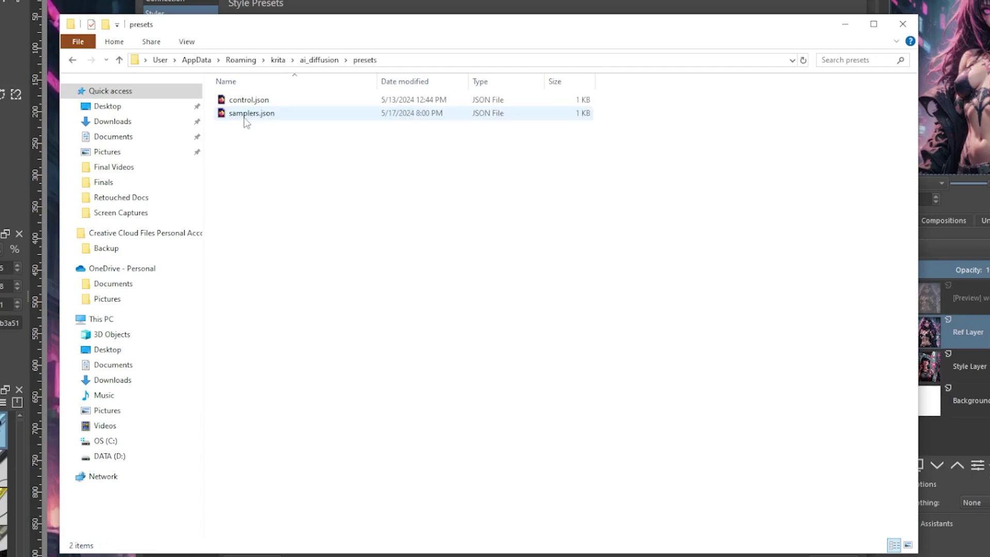
{"action": "left_click", "coordinate": [240, 117]}
{"action": "right_click", "coordinate": [240, 120]}
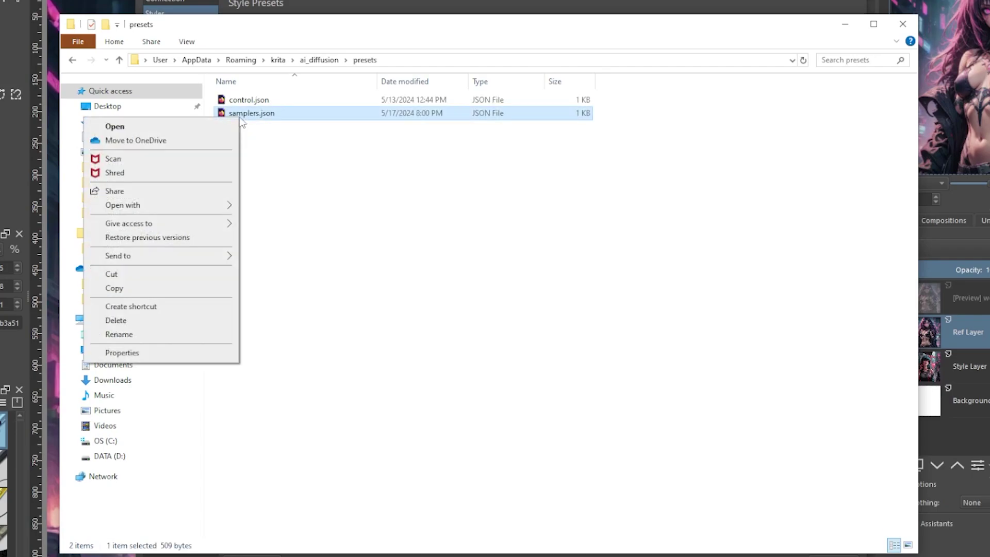
{"action": "mouse_move", "coordinate": [212, 206]}
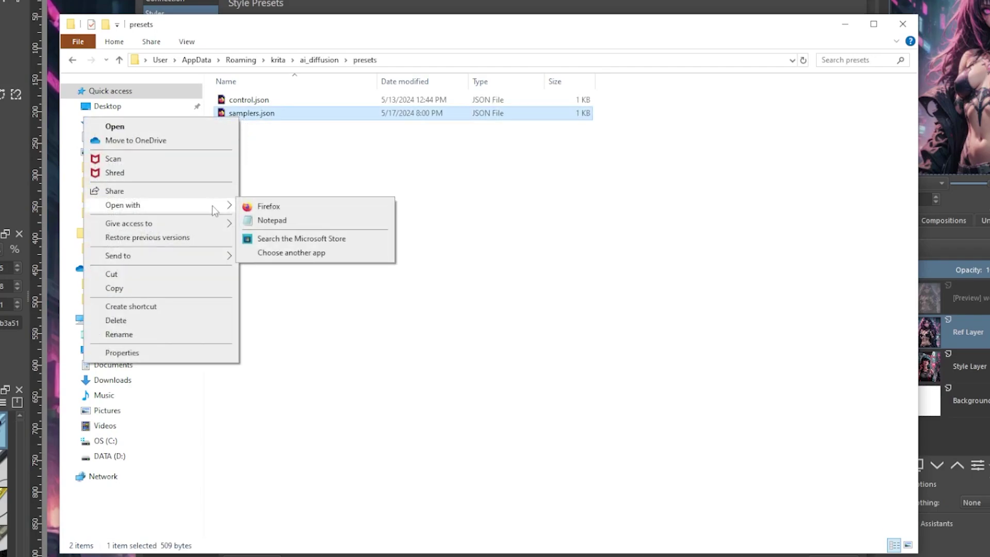
{"action": "left_click", "coordinate": [307, 220]}
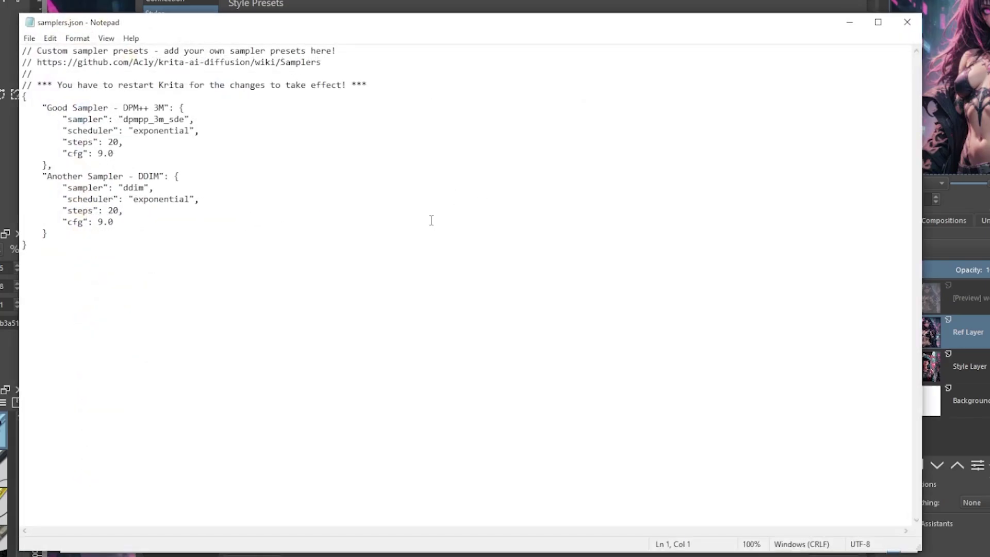
{"action": "left_click_drag", "start_coordinate": [380, 27], "coordinate": [428, 29]}
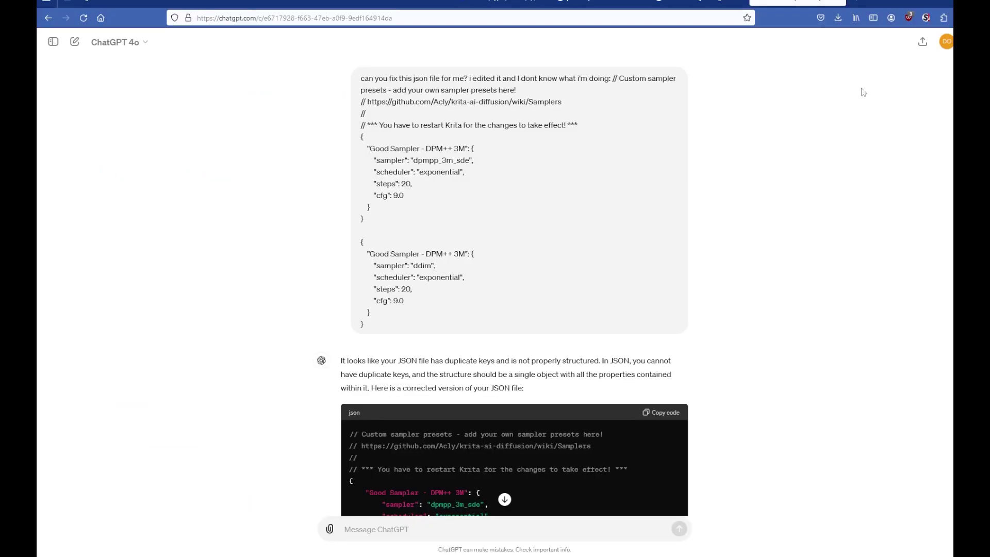
{"action": "scroll", "coordinate": [854, 97], "scroll_direction": "down", "scroll_amount": 2}
{"action": "scroll", "coordinate": [855, 98], "scroll_direction": "down", "scroll_amount": 5}
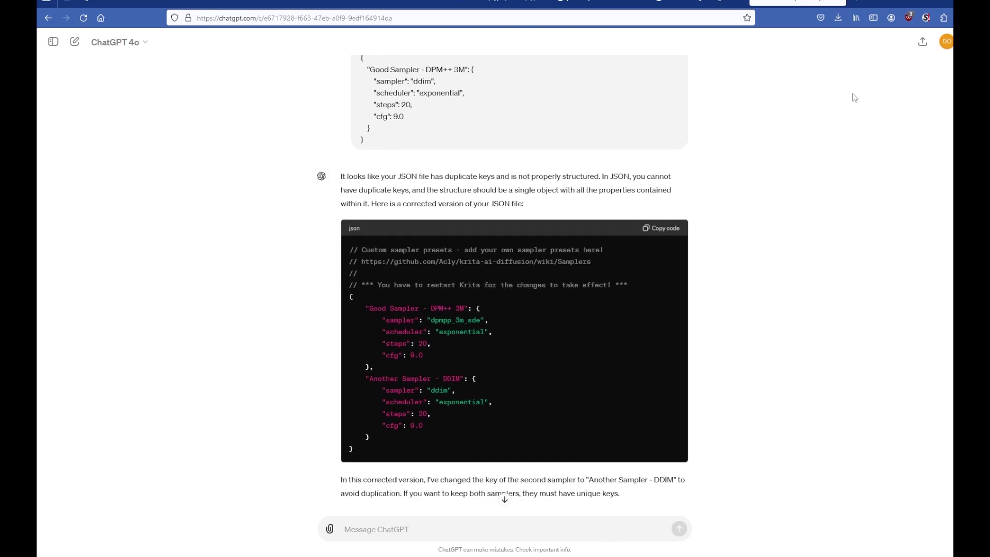
{"action": "scroll", "coordinate": [855, 97], "scroll_direction": "down", "scroll_amount": 5}
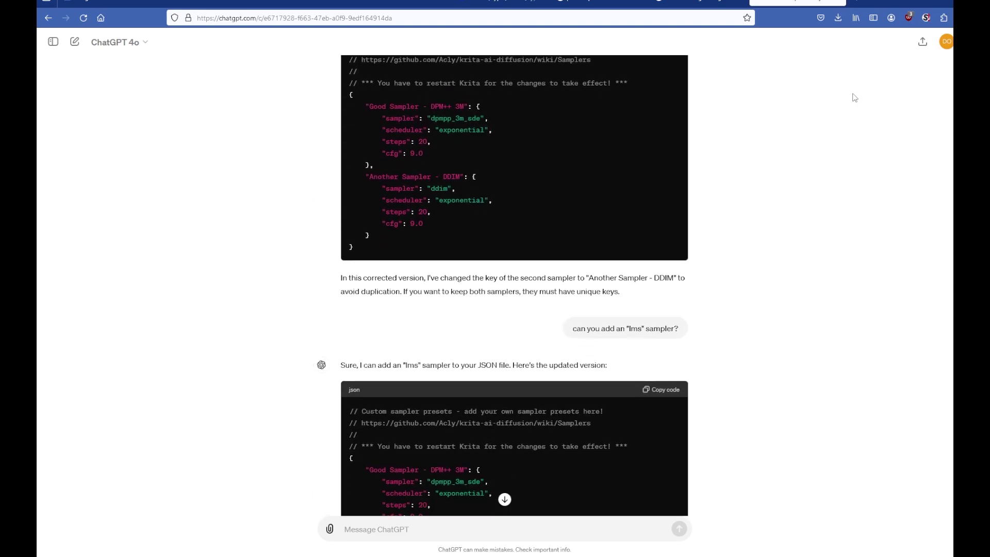
{"action": "scroll", "coordinate": [855, 97], "scroll_direction": "down", "scroll_amount": 1}
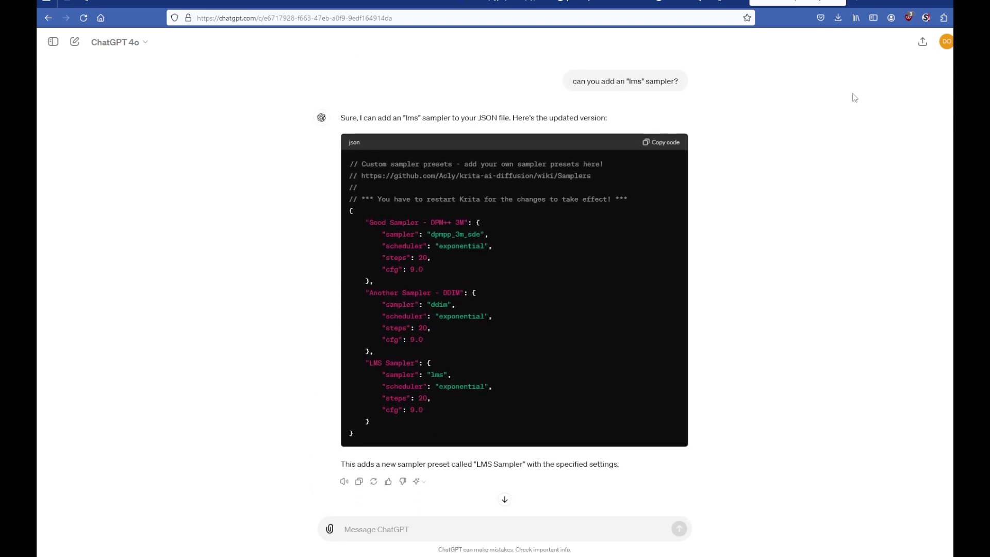